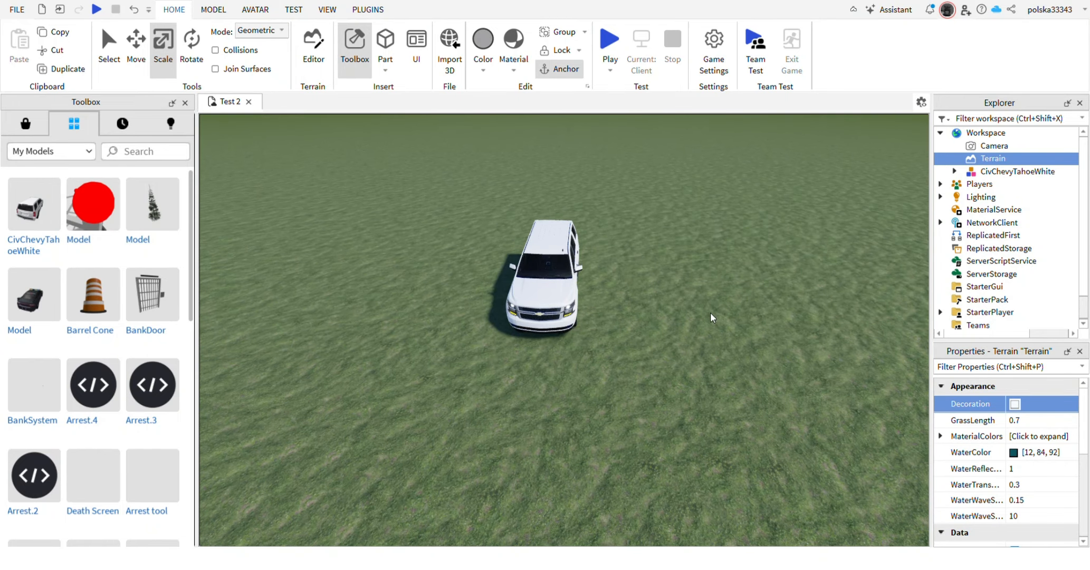
Close the Toolbox and place a new block part on the grass in front of the white car
click(186, 104)
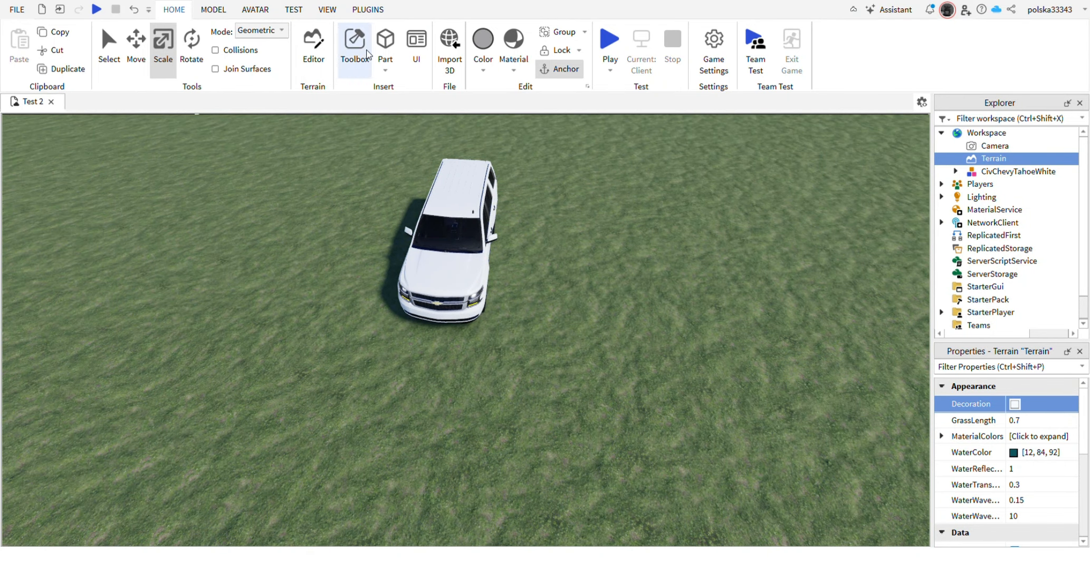
click(388, 55)
drag(476, 302, 457, 384)
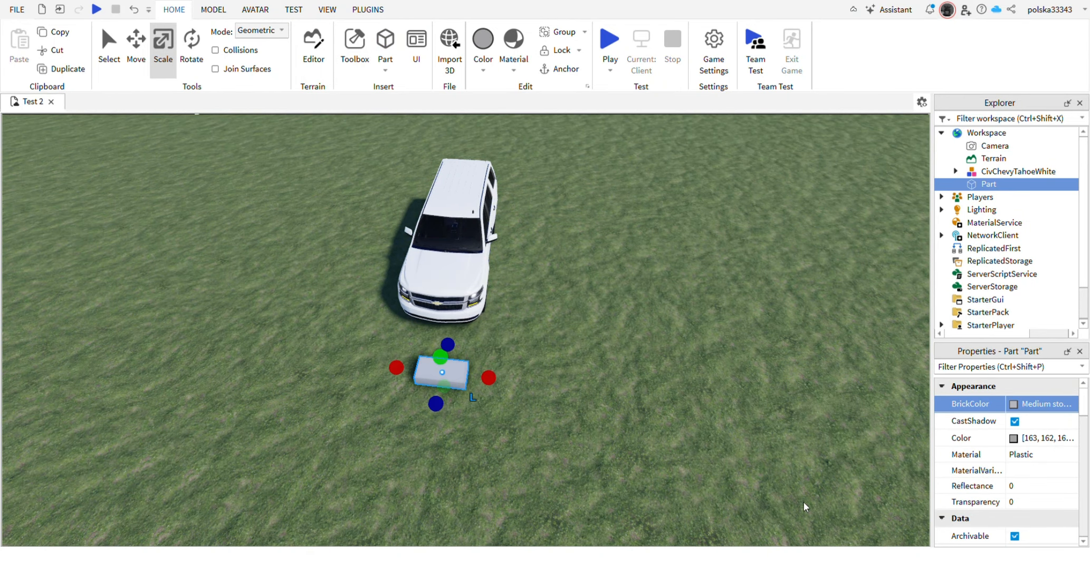
Anchor the new part and give it the Asphalt material in Really black
scroll(1026, 465, down, 5)
scroll(1025, 465, down, 5)
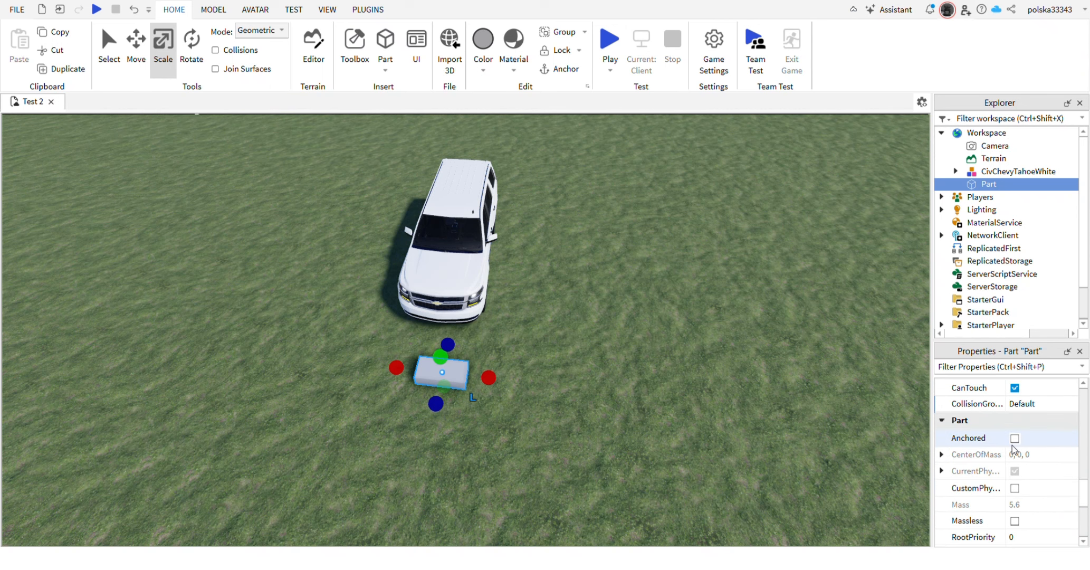
scroll(1016, 443, up, 10)
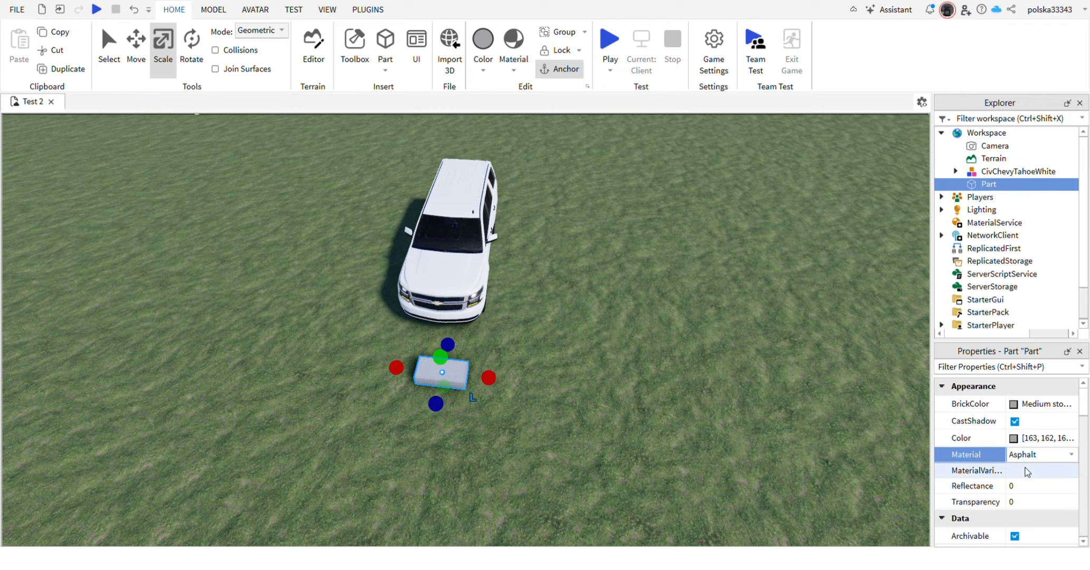
scroll(580, 338, up, 8)
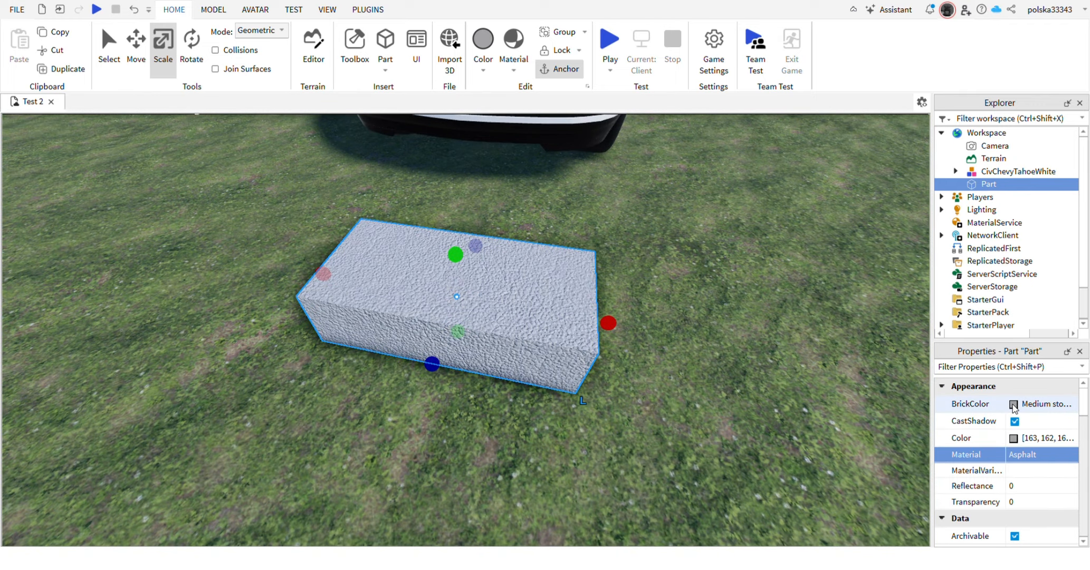
click(1014, 406)
click(1034, 527)
Set the movement snapping increment to 0.001 studs for finer scaling of the black part
right_drag(572, 365, 465, 392)
drag(441, 377, 444, 382)
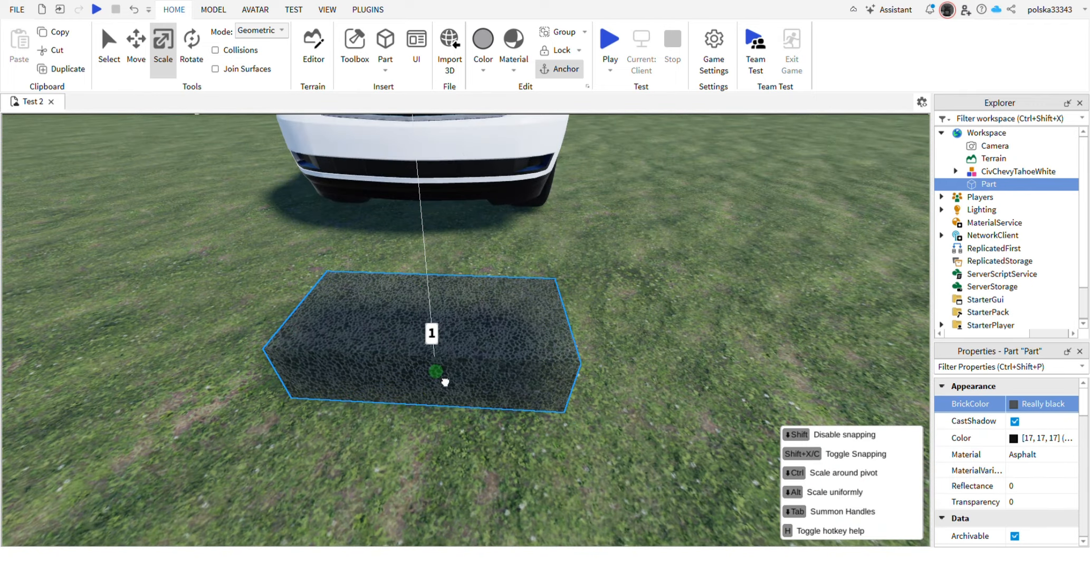
scroll(369, 259, down, 10)
click(215, 11)
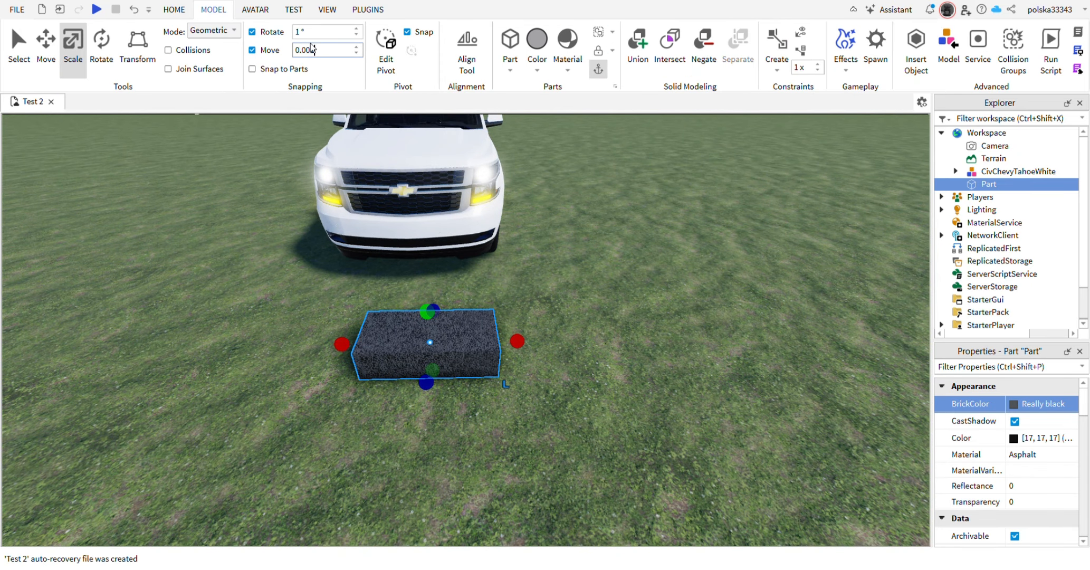
right_drag(457, 214, 442, 236)
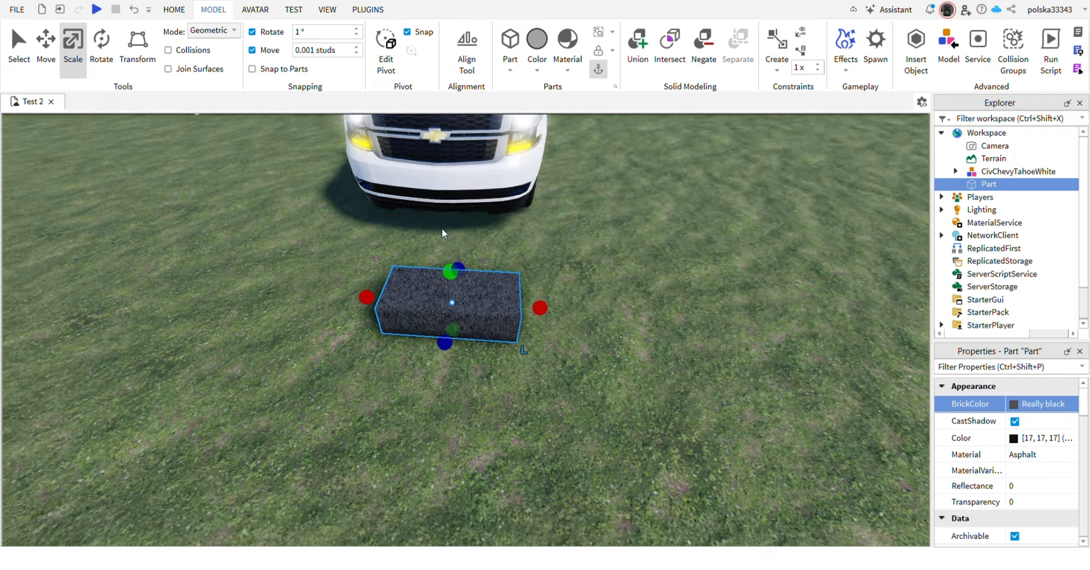
Flatten the black part into a thin slab and lengthen it on both sides across the front of the car
scroll(444, 248, up, 3)
drag(447, 308, 452, 323)
drag(441, 221, 444, 267)
drag(574, 307, 719, 325)
scroll(633, 314, down, 5)
drag(401, 308, 306, 293)
Deepen the thin asphalt slab away from the car to form a rectangular road section
right_drag(490, 296, 433, 303)
drag(415, 271, 475, 260)
right_drag(473, 262, 410, 278)
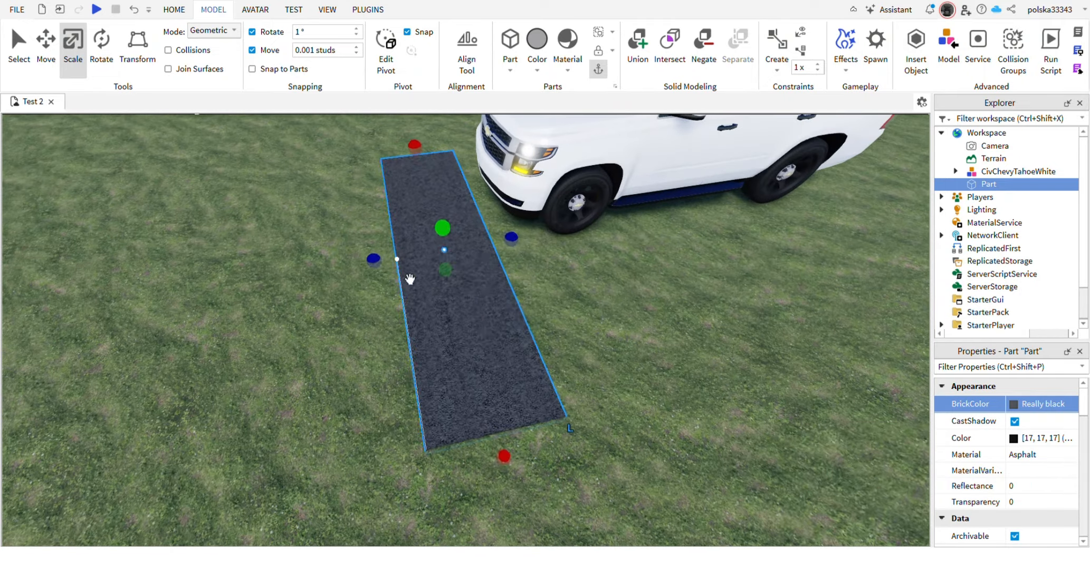
drag(374, 259, 313, 266)
right_drag(313, 267, 392, 334)
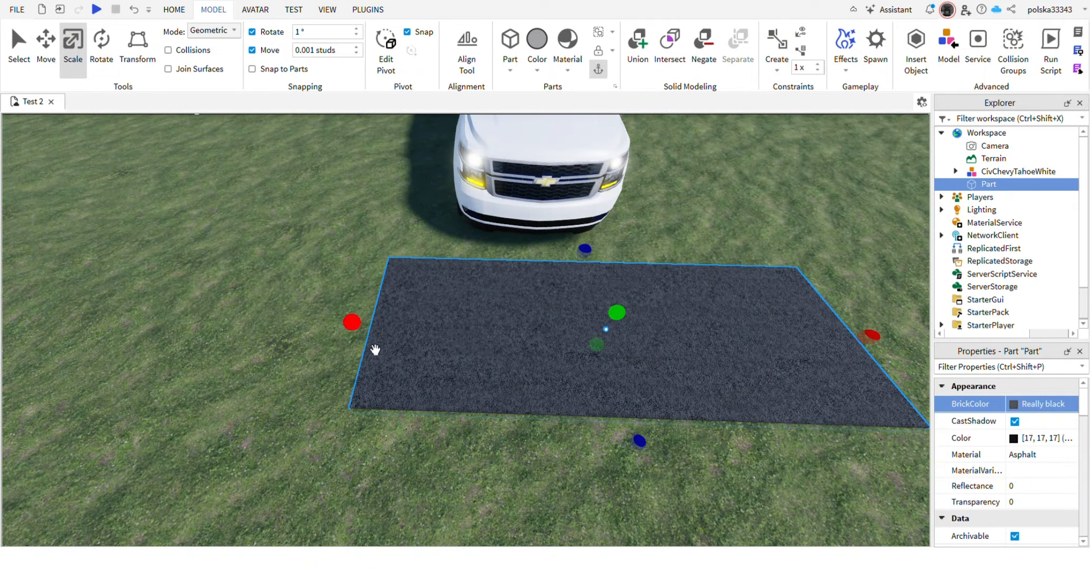
drag(639, 444, 636, 424)
right_drag(477, 343, 479, 346)
scroll(477, 343, up, 3)
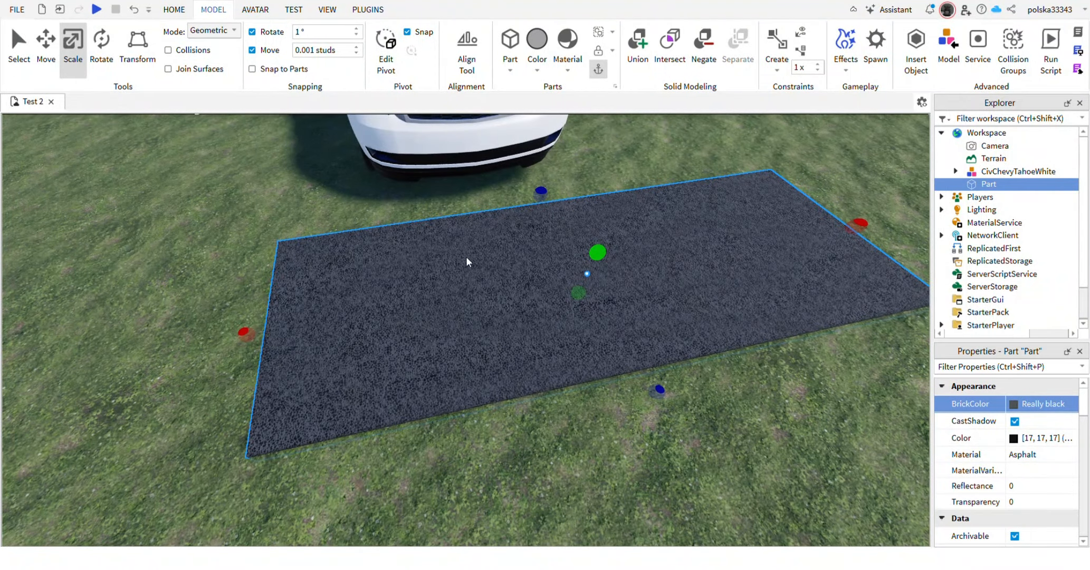
Duplicate the road slab, shorten the copy from both ends and raise its thickness to 0.475 studs
key(ctrl+d)
drag(244, 332, 496, 333)
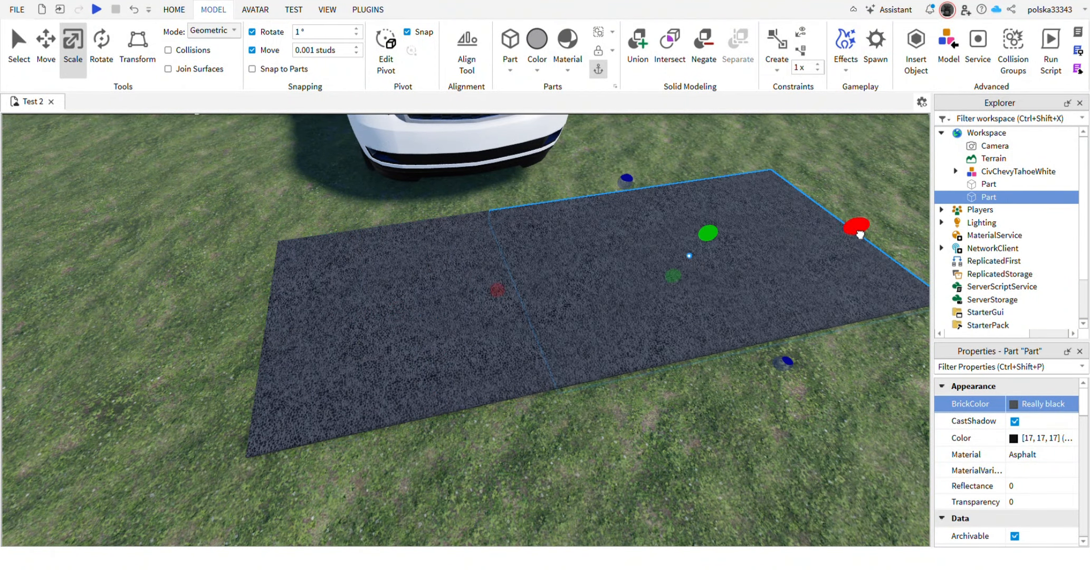
drag(856, 232, 568, 289)
scroll(570, 290, up, 3)
right_drag(570, 290, 326, 287)
drag(301, 276, 300, 273)
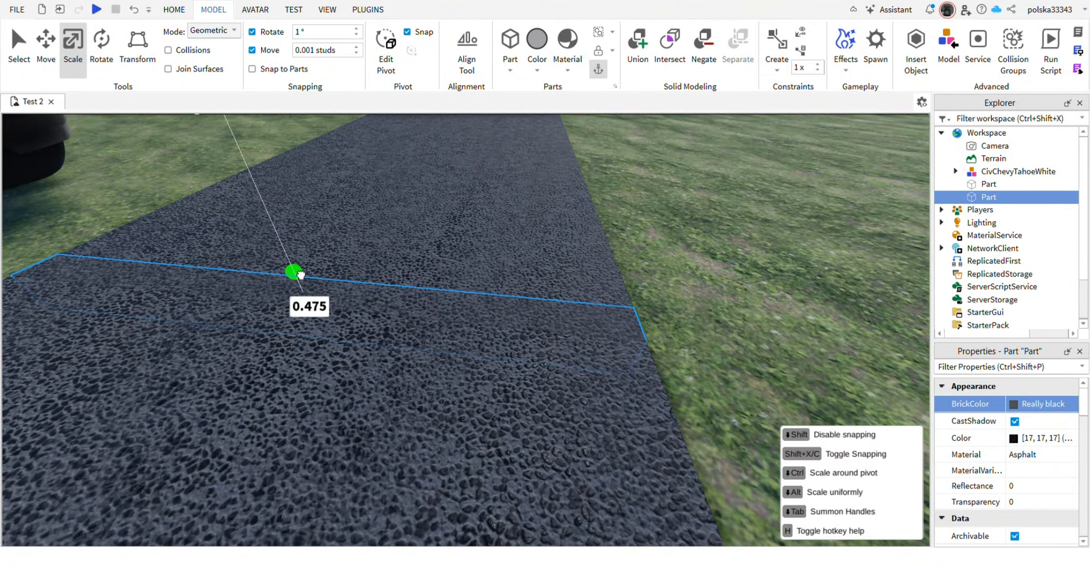
Narrow the duplicated part into a lane stripe about 0.5 studs wide
right_drag(304, 277, 129, 320)
scroll(319, 292, up, 3)
drag(26, 261, 25, 264)
scroll(317, 368, down, 4)
right_drag(298, 370, 346, 365)
scroll(343, 368, up, 3)
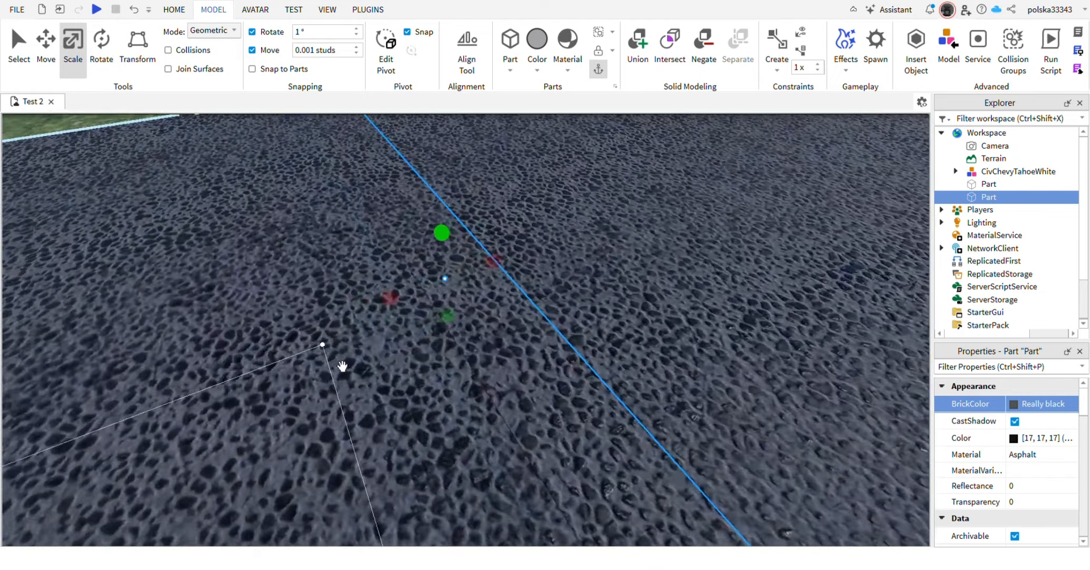
Colour the stripe Deep orange and turn off its CanCollide property
click(1017, 406)
click(845, 431)
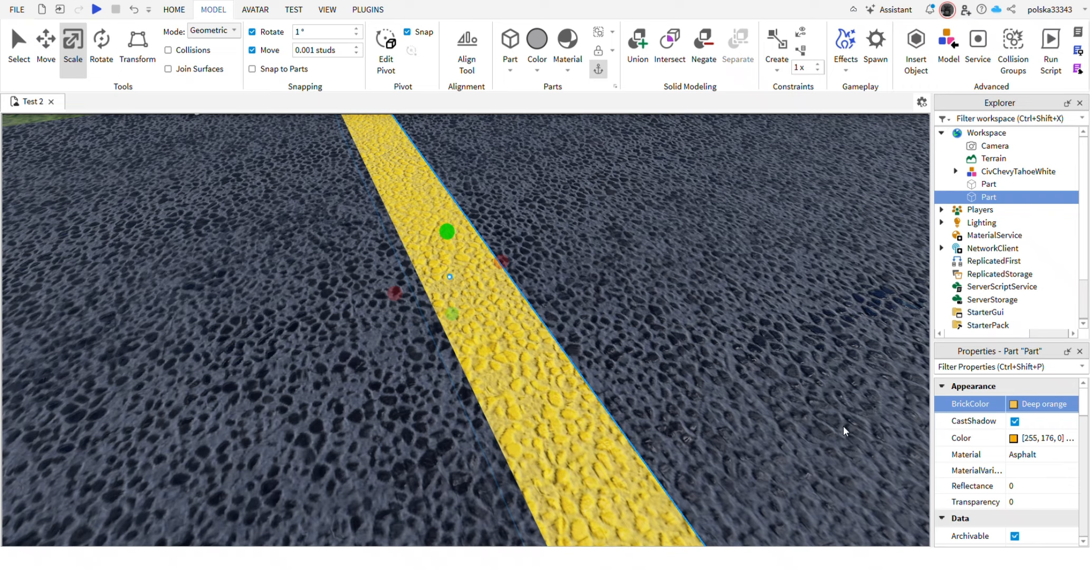
right_drag(532, 359, 535, 361)
scroll(1011, 464, down, 3)
scroll(1010, 463, down, 3)
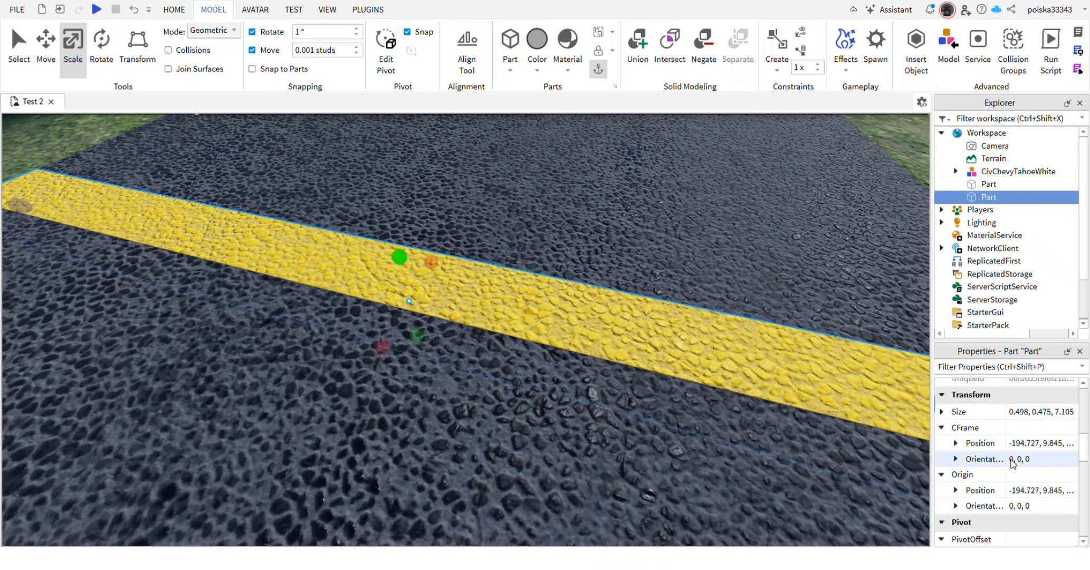
click(1017, 508)
Move the yellow stripe about 5.5 studs across the road slab towards its middle
right_drag(598, 252, 574, 246)
scroll(575, 246, down, 5)
click(174, 11)
click(143, 61)
right_drag(499, 311, 502, 312)
drag(417, 302, 522, 312)
right_drag(537, 328, 534, 329)
scroll(534, 329, up, 5)
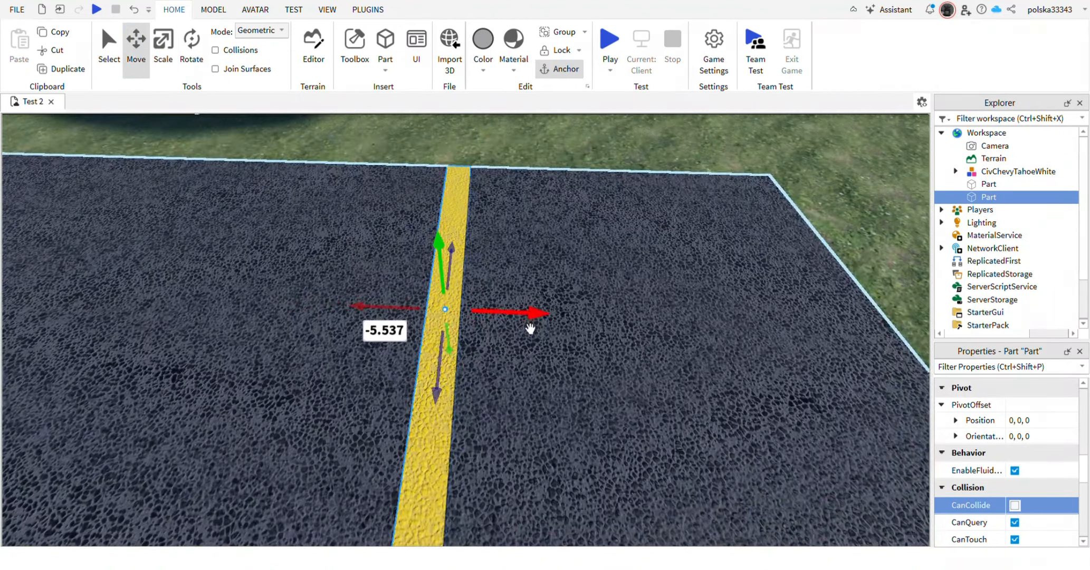
Duplicate the yellow stripe and move the copy 1.04 studs sideways to form a double centre line
key(ctrl+d)
drag(516, 317, 565, 311)
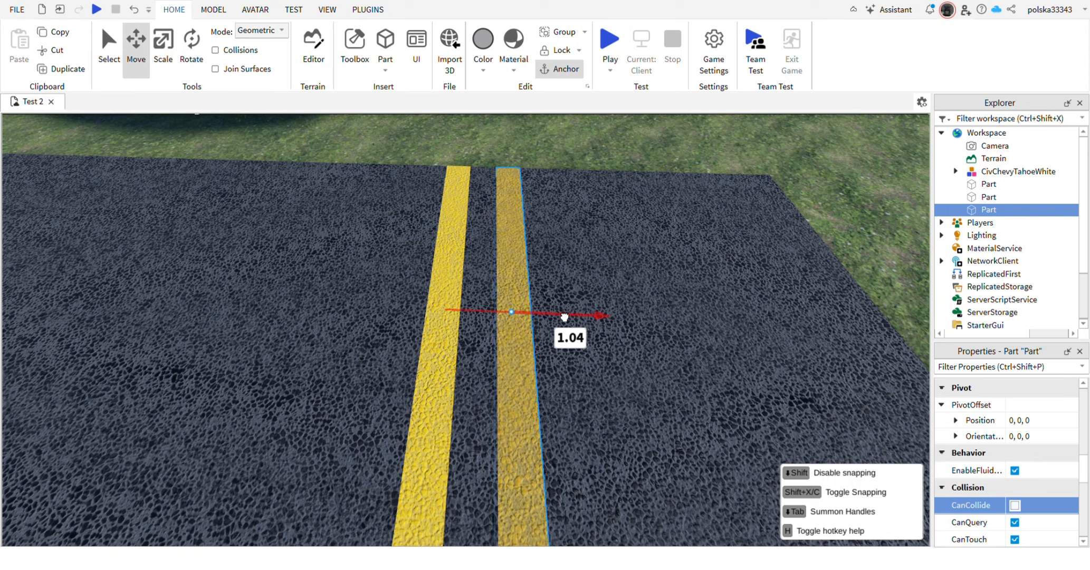
scroll(486, 287, down, 6)
Duplicate the first yellow stripe and, with movement snapping at 15 studs, move the copy 15 studs outward past the slab's near end
click(477, 307)
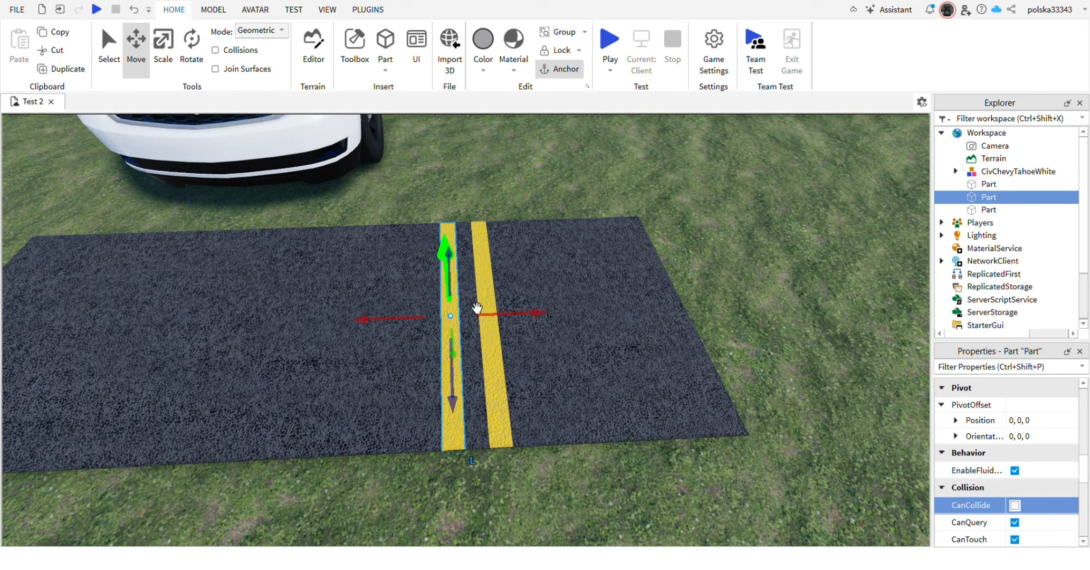
key(ctrl+d)
click(213, 10)
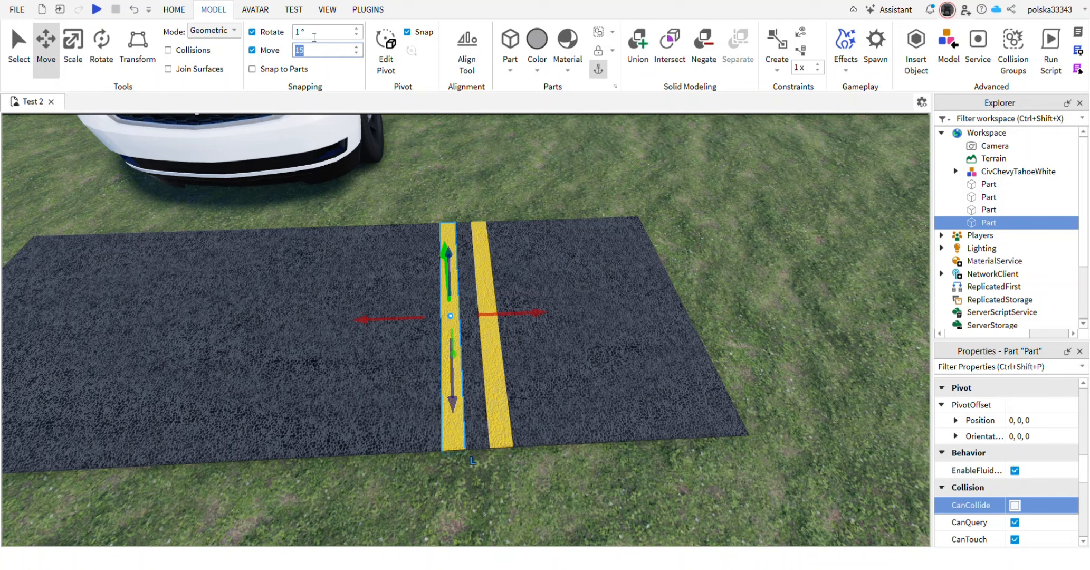
right_drag(392, 240, 366, 232)
drag(445, 339, 147, 277)
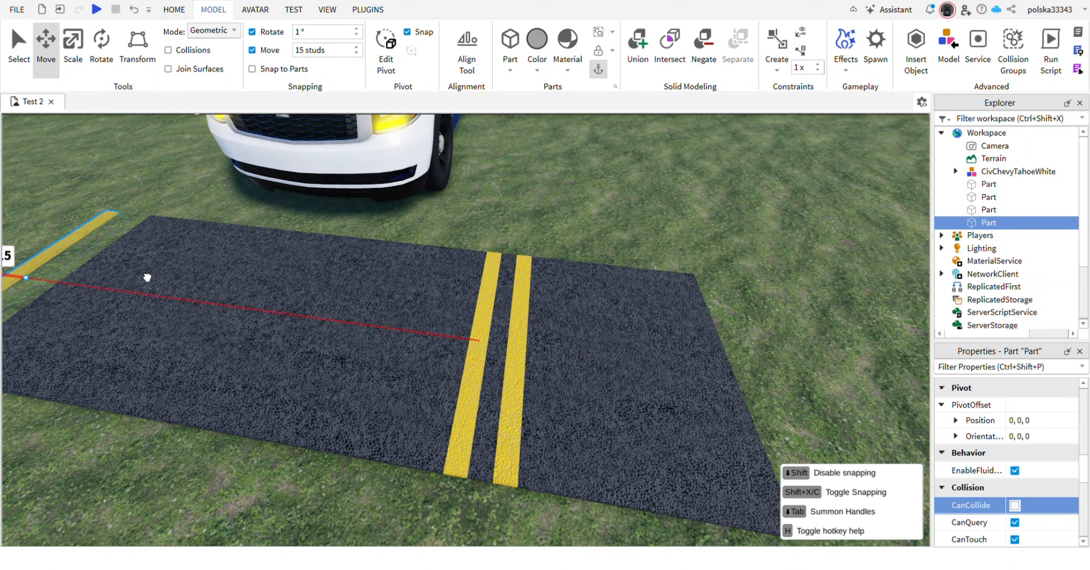
key(a)
right_drag(147, 277, 150, 276)
Change the outlying stripe's colour to Ghost grey
scroll(1005, 473, up, 8)
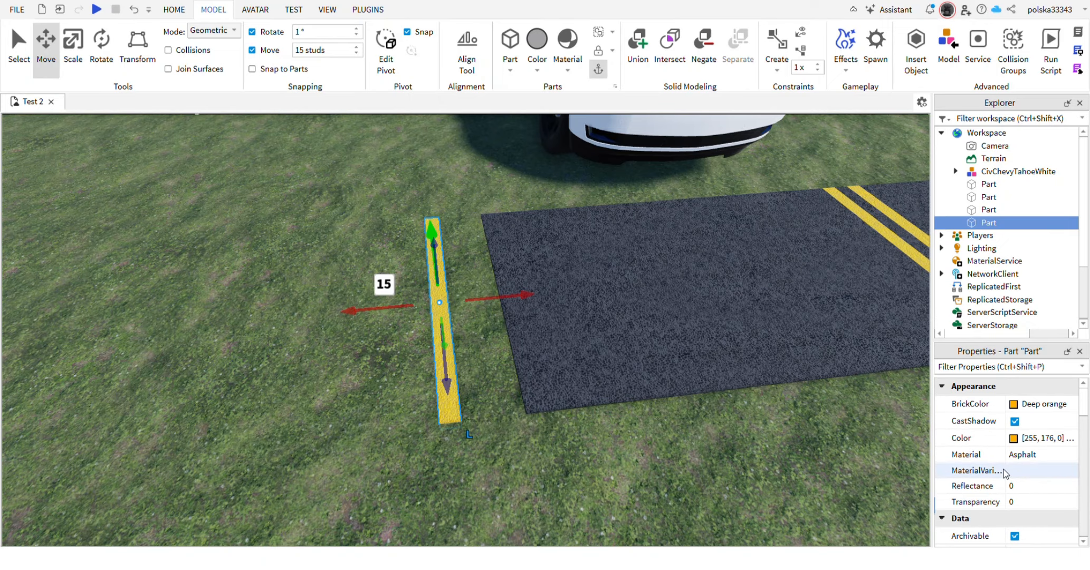
scroll(597, 341, up, 3)
right_drag(596, 341, 792, 351)
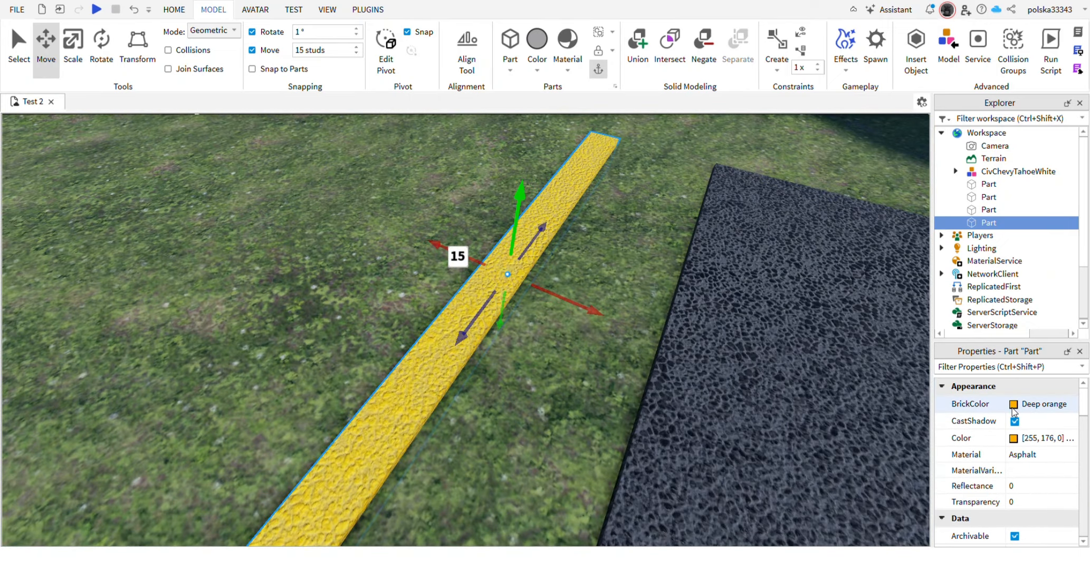
click(1013, 408)
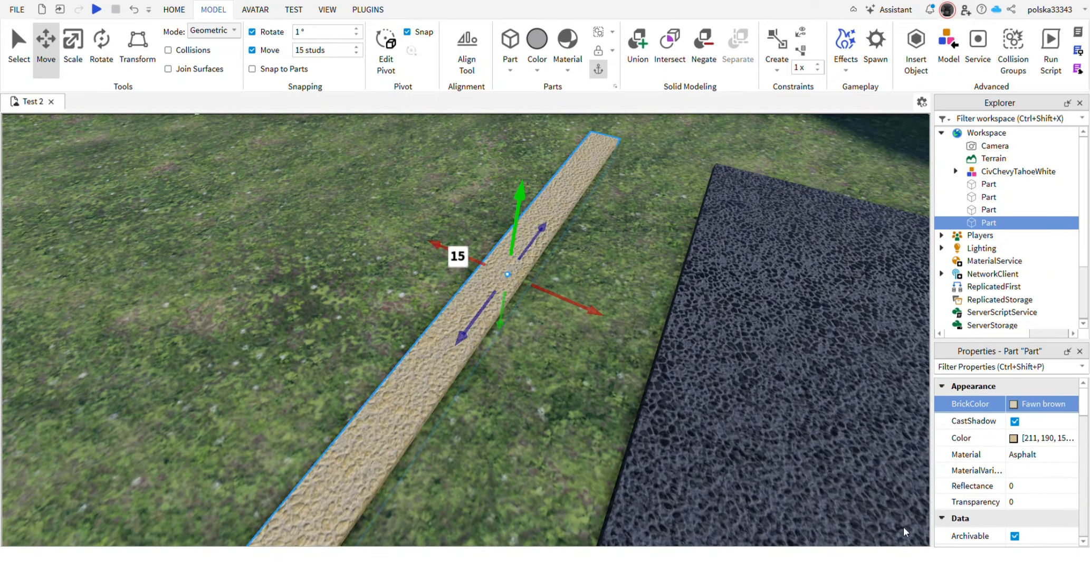
click(1022, 554)
right_drag(530, 346, 575, 355)
Set movement snapping back to 0.001 studs and extend the asphalt slab beyond the Ghost grey line
scroll(574, 356, down, 4)
scroll(270, 52, down, 1)
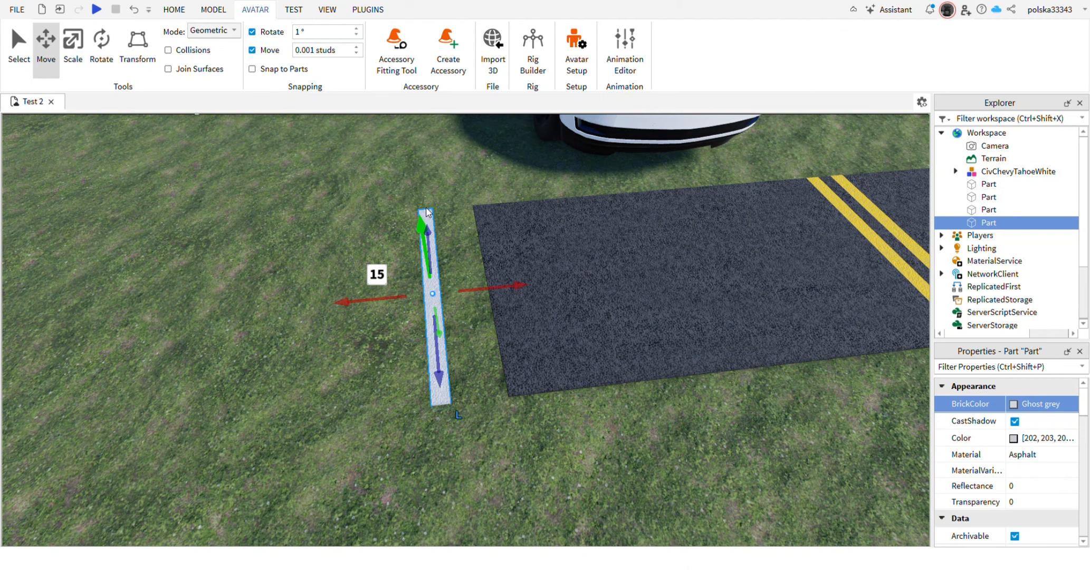
right_drag(554, 259, 532, 260)
click(532, 260)
click(171, 9)
click(163, 49)
drag(483, 276, 327, 286)
Extend the opposite end of the asphalt slab to make room for the second lane
right_drag(338, 293, 462, 321)
key(s)
key(d)
drag(555, 280, 916, 274)
click(623, 348)
Duplicate the second yellow stripe and enter a larger movement snapping increment
key(w)
right_drag(623, 348, 387, 300)
click(385, 305)
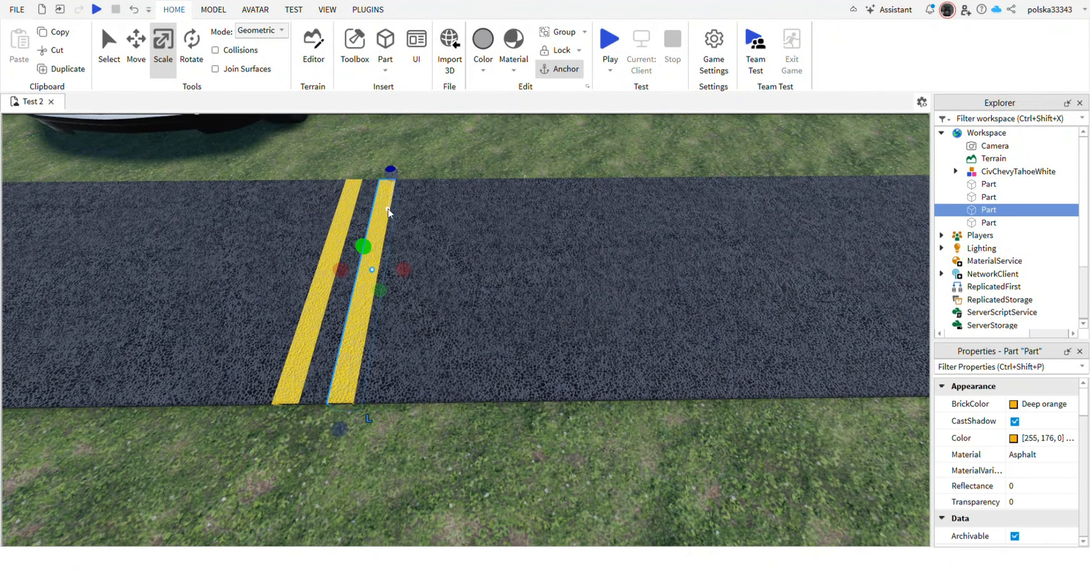
key(ctrl+d)
click(214, 10)
click(318, 53)
text(1)
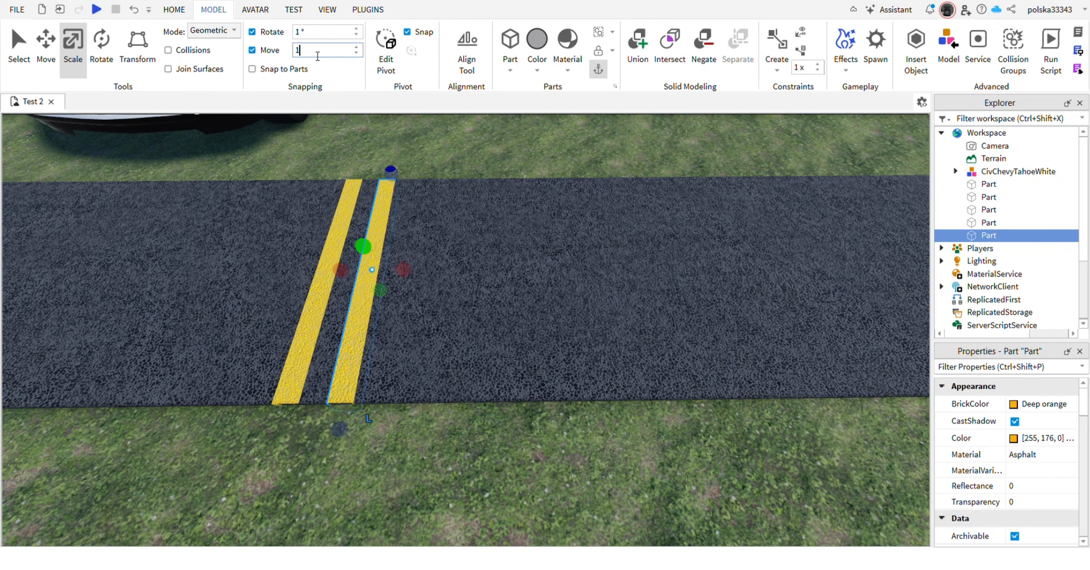
text(0)
key(Return)
Move the copied stripe outward to the second lane's edge and colour it Ghost grey
right_drag(464, 214, 448, 222)
click(174, 9)
click(137, 48)
right_drag(330, 222, 346, 222)
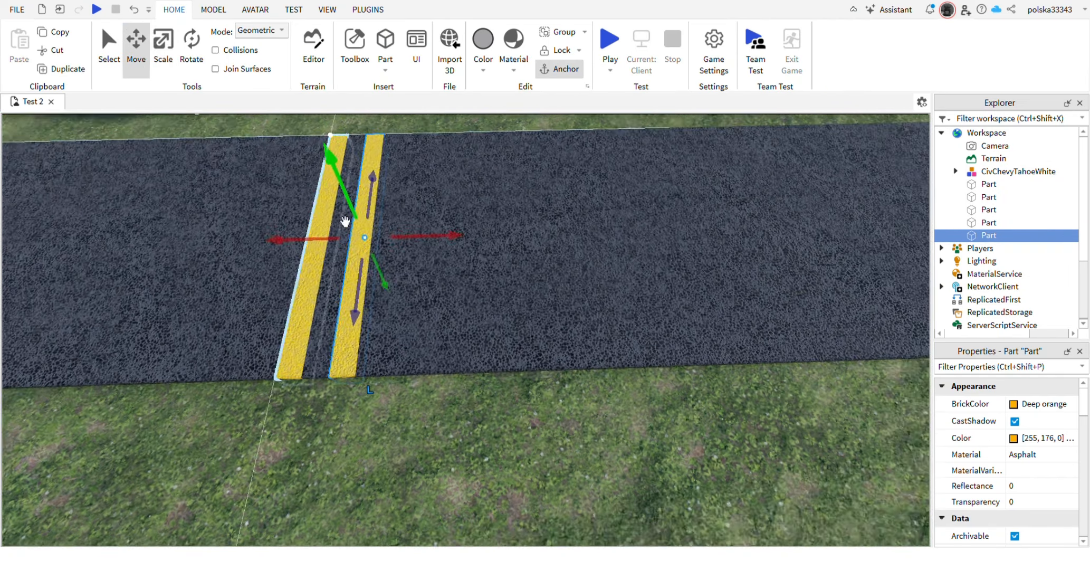
scroll(480, 312, down, 6)
drag(493, 305, 652, 299)
scroll(653, 299, up, 6)
right_drag(653, 299, 621, 306)
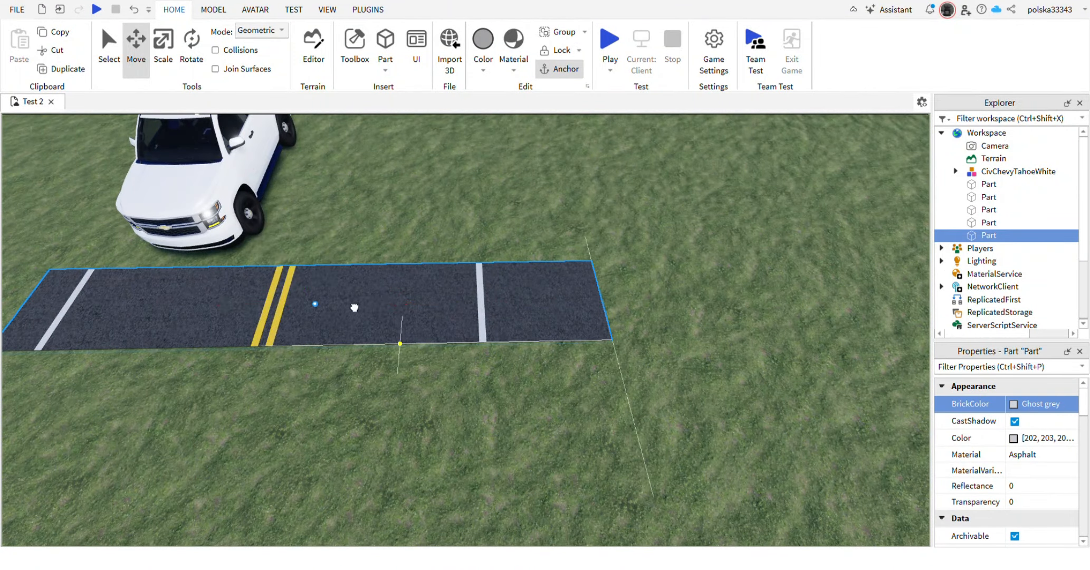
Reduce the movement snapping increment and adjust both ends of the asphalt slab to even the margins outside the grey lines
click(358, 306)
click(214, 9)
click(319, 51)
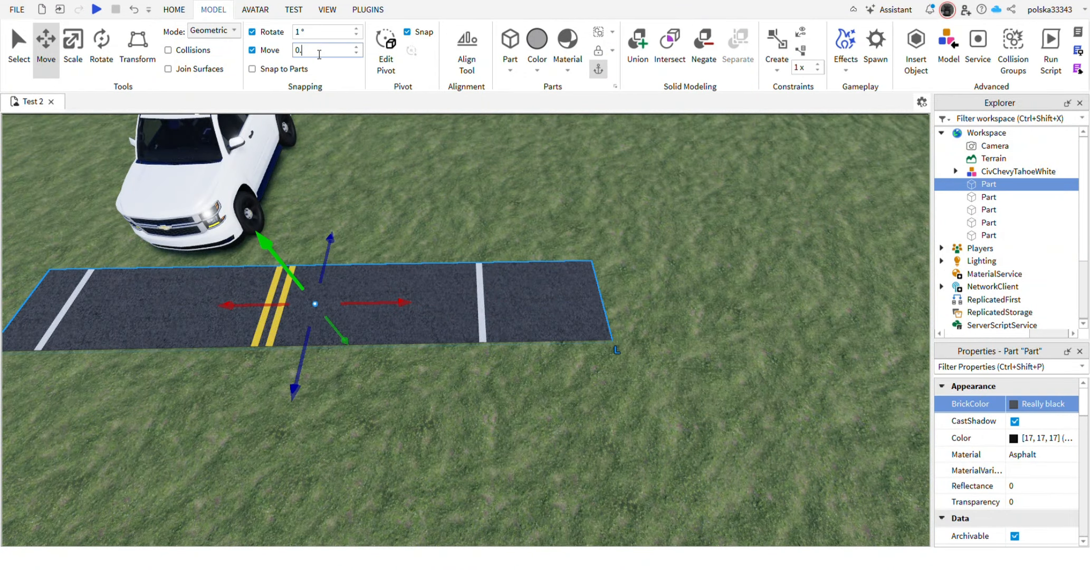
right_drag(333, 123, 333, 139)
click(174, 9)
click(163, 47)
right_drag(528, 241, 717, 282)
drag(739, 257, 700, 258)
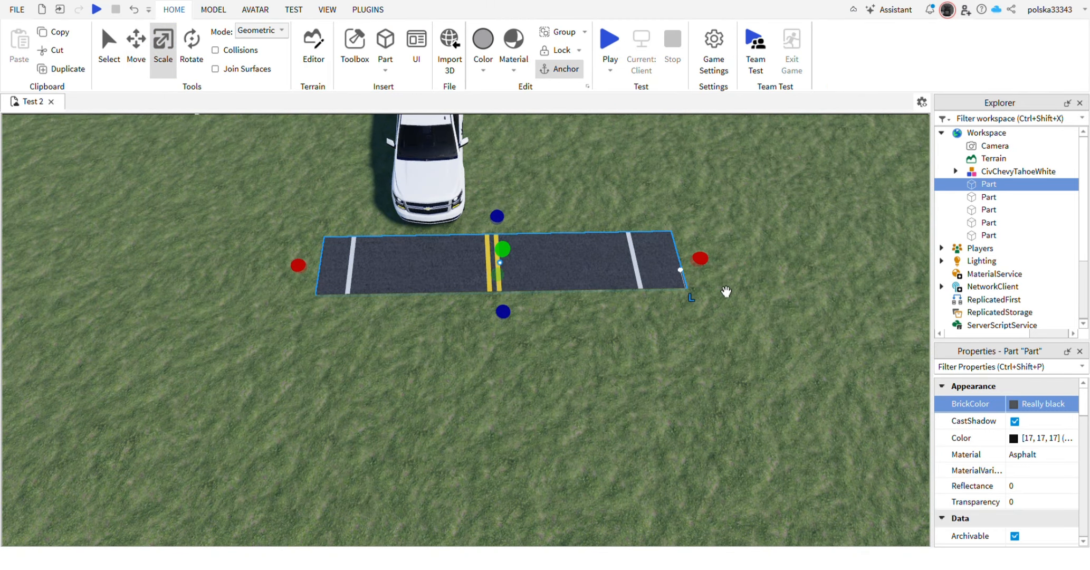
mouse_move(299, 265)
mouse_down()
mouse_move(308, 273)
mouse_move(297, 268)
mouse_up()
Select the asphalt slab with all four lane lines and group them into one model
click(416, 351)
click(366, 273)
click(333, 341)
right_drag(333, 340, 509, 171)
drag(508, 169, 417, 506)
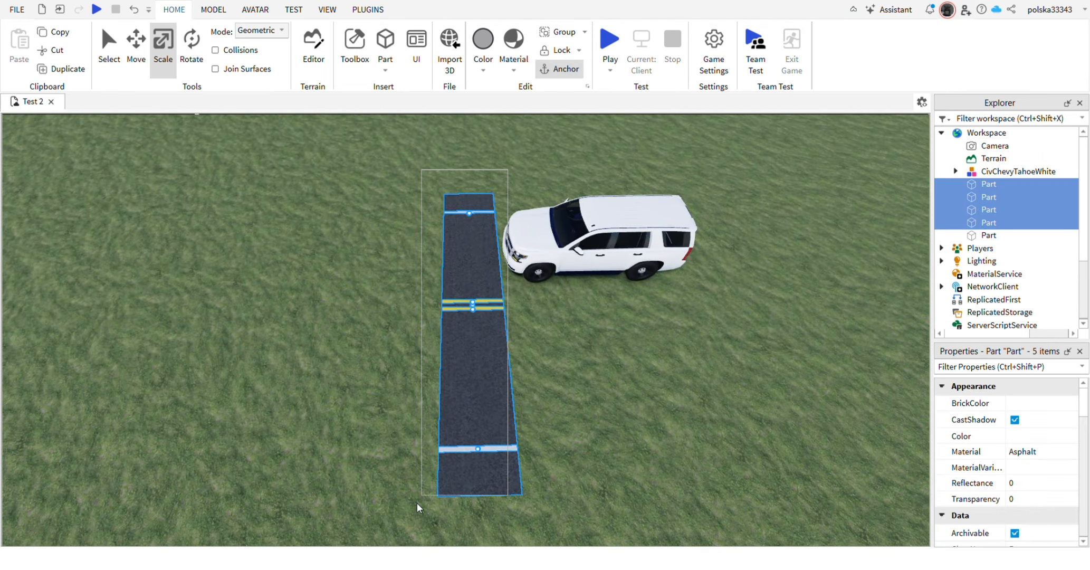
key(ctrl+g)
right_drag(355, 439, 385, 416)
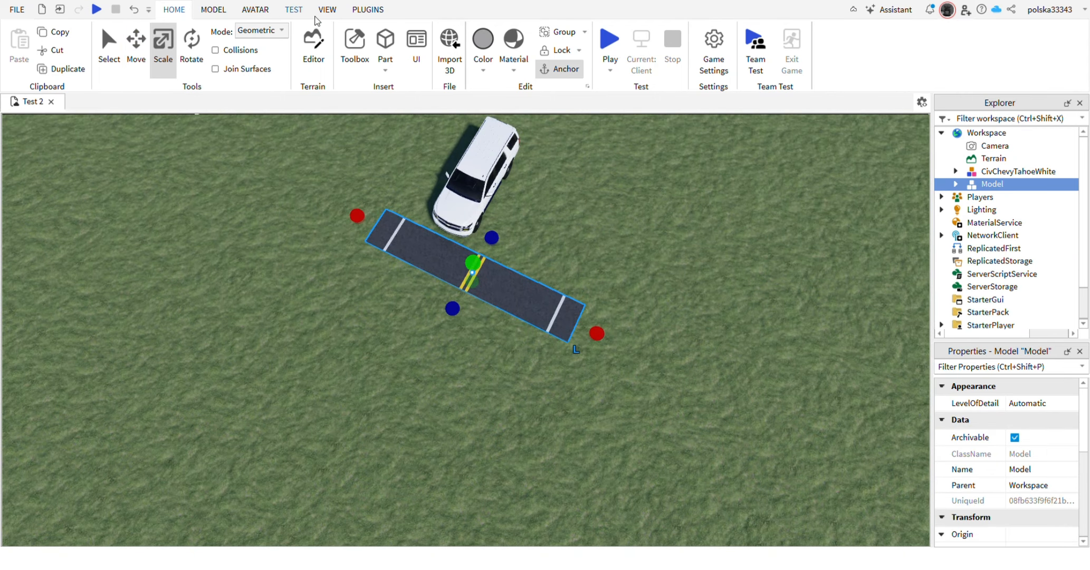
Launch the Archimedes plugin on the road model and choose the X² direction for the curve
click(368, 10)
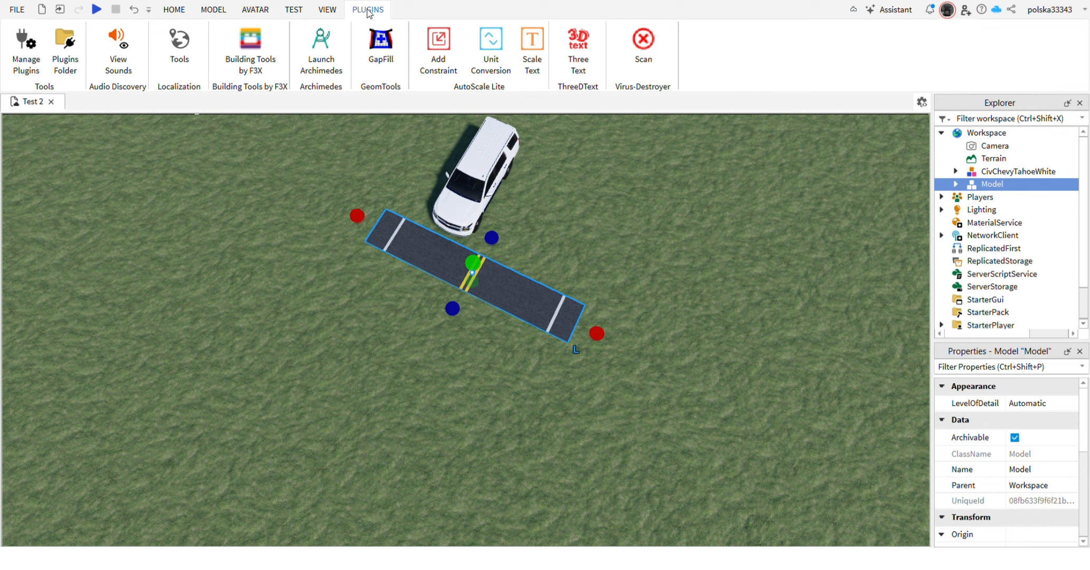
click(321, 51)
click(31, 242)
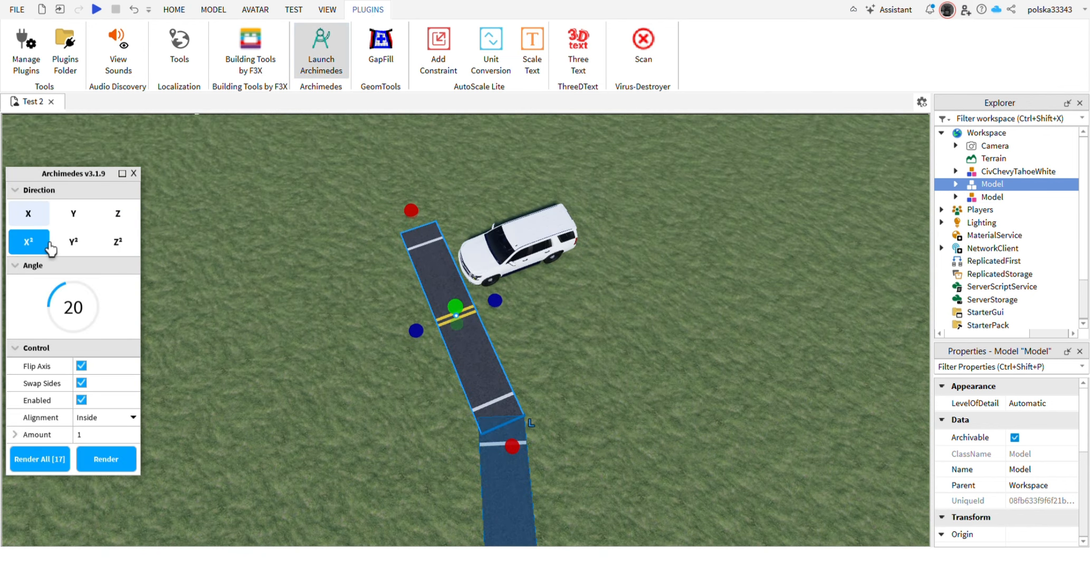
Set the Archimedes direction to Z², the angle to 1, and turn off Swap Sides to bend the road the opposite way
right_drag(157, 283, 77, 244)
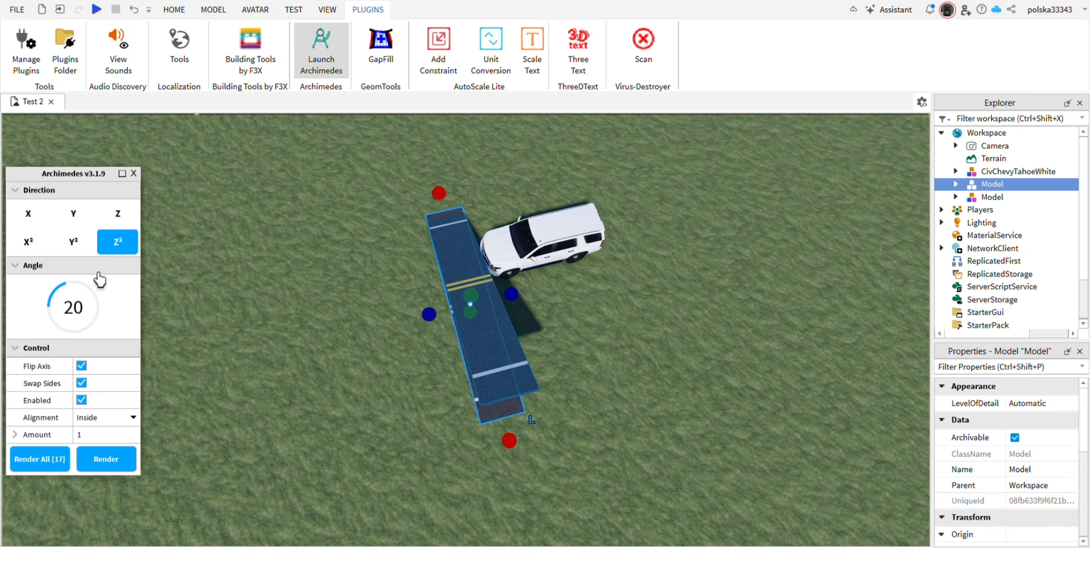
click(70, 243)
click(118, 214)
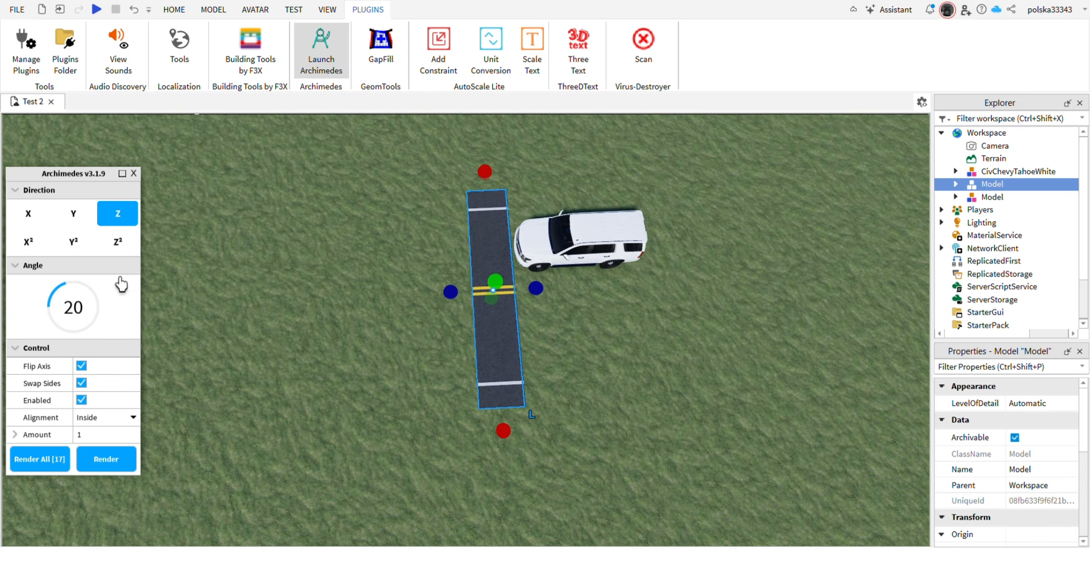
text(1)
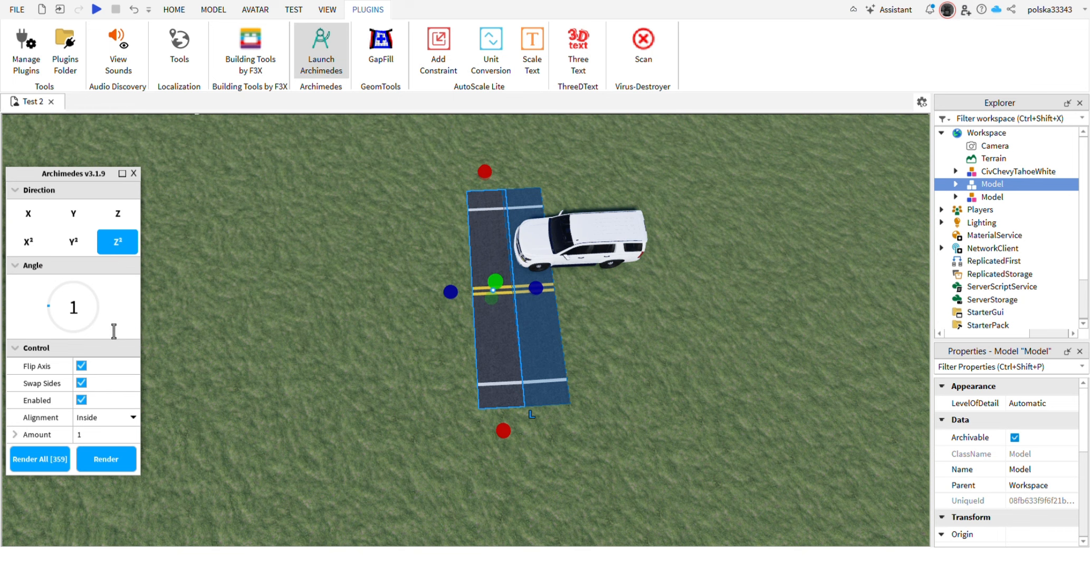
click(81, 382)
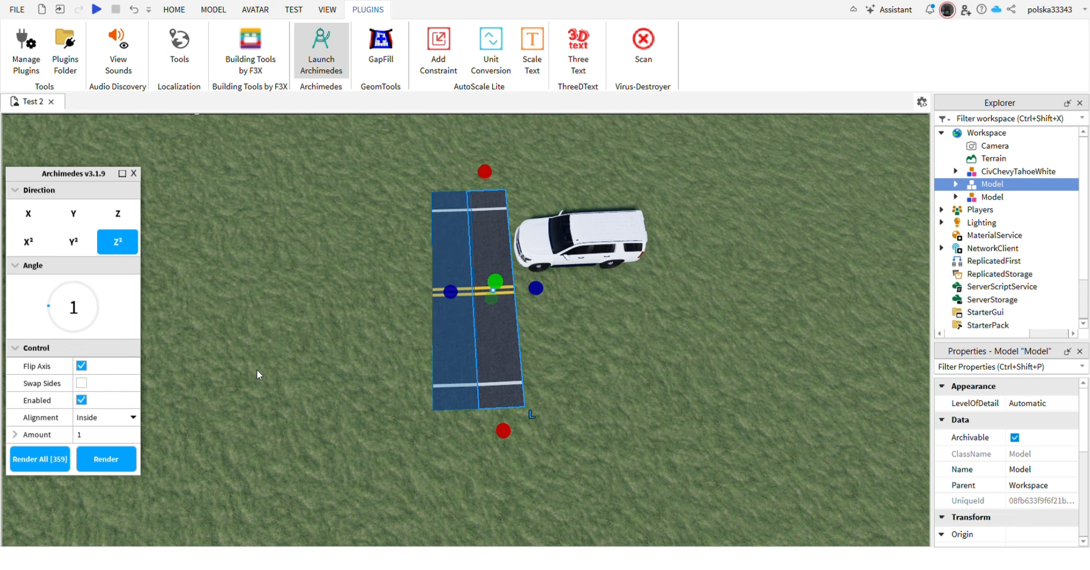
Render a long run of consecutive road segments at angle 1 to form a sweeping curve
click(116, 462)
click(125, 467)
scroll(353, 389, down, 3)
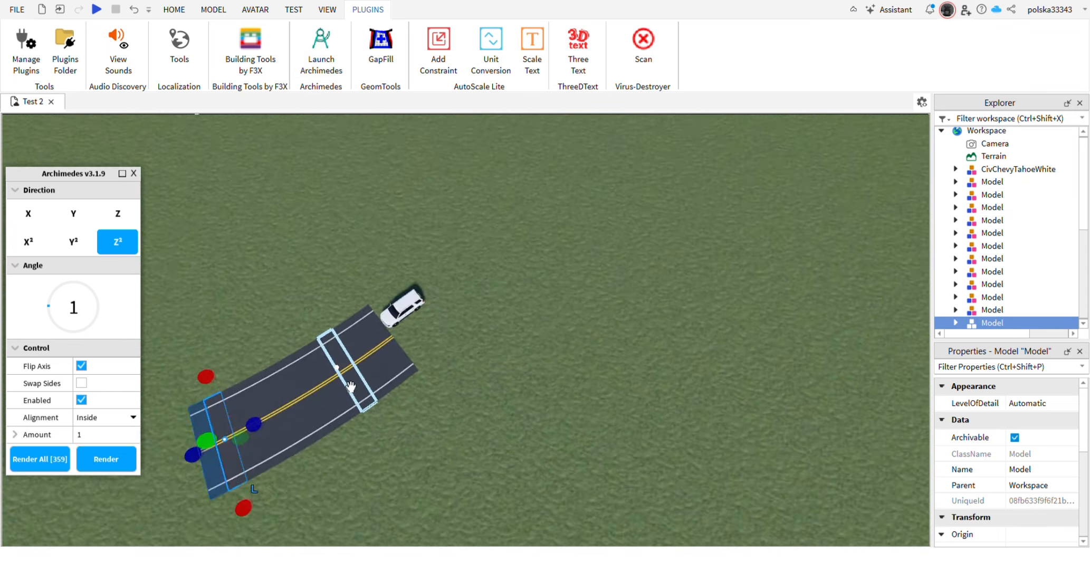
right_drag(385, 307, 386, 306)
click(136, 470)
click(136, 471)
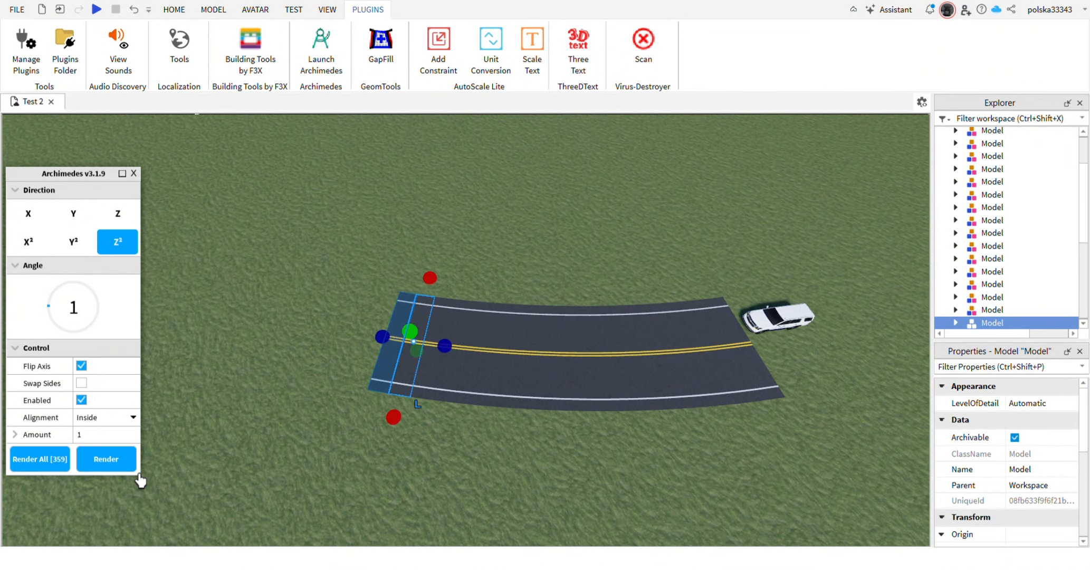
click(136, 471)
click(136, 470)
click(136, 470)
click(136, 470)
click(136, 470)
click(136, 470)
right_drag(319, 287, 318, 287)
scroll(319, 287, down, 2)
click(136, 470)
click(136, 469)
click(135, 470)
click(136, 470)
click(135, 469)
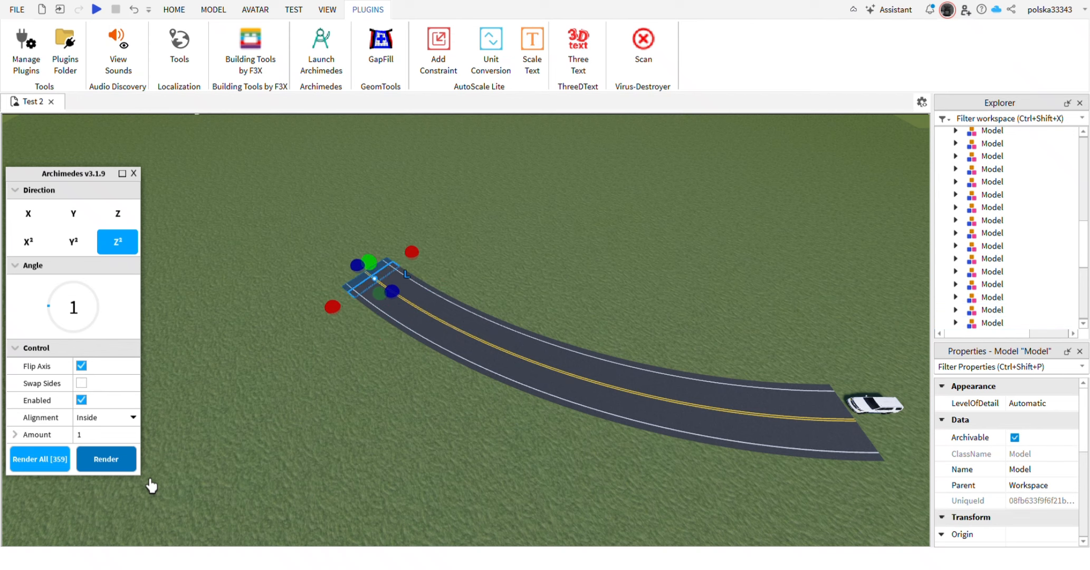
click(135, 470)
click(136, 470)
click(135, 469)
click(136, 470)
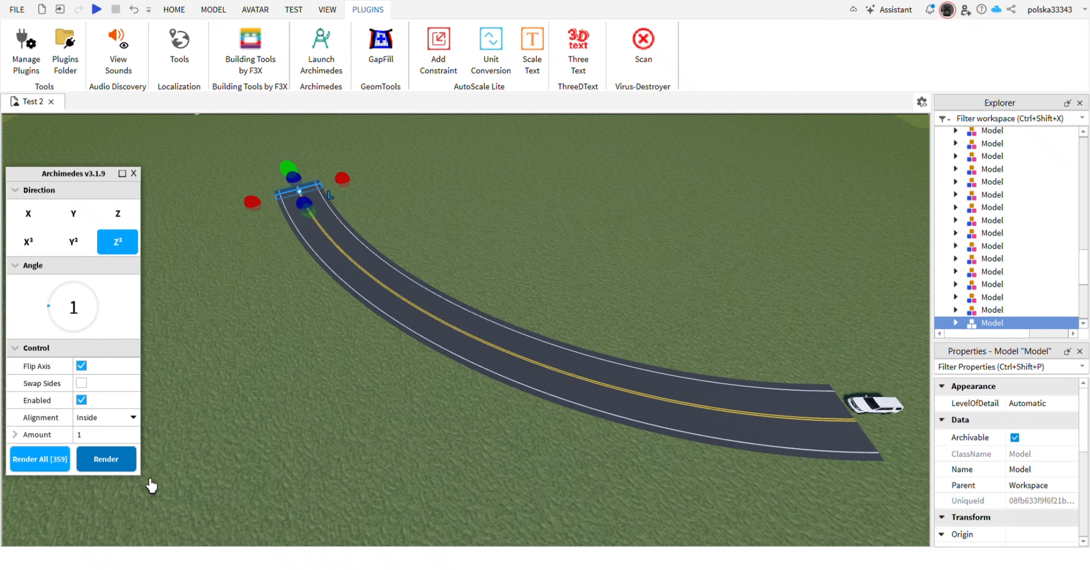
right_drag(289, 348, 311, 370)
scroll(312, 370, down, 3)
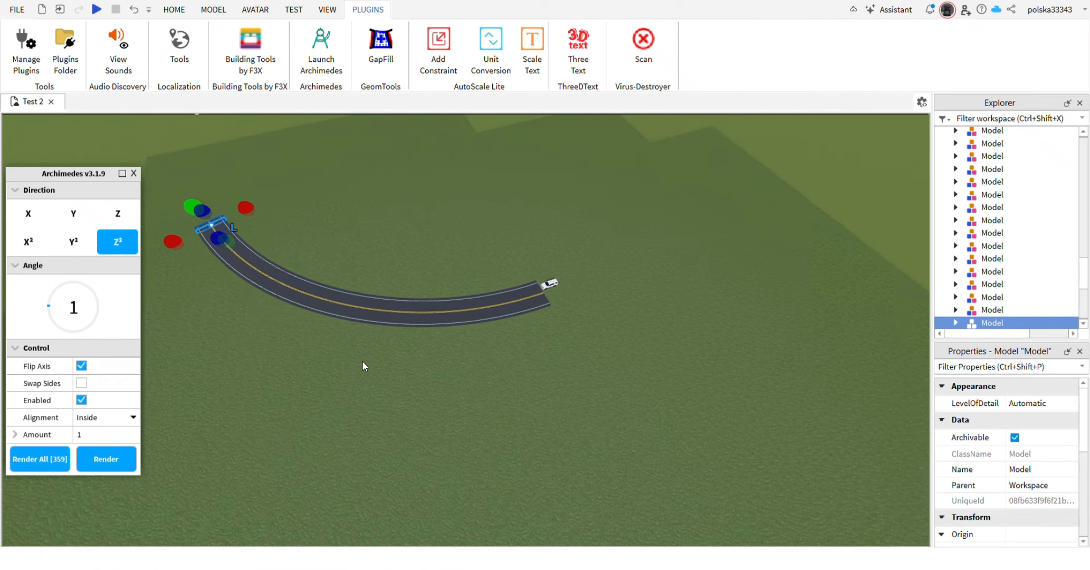
Move the white vehicle away from the starting end of the curved road
key(a)
scroll(379, 226, up, 8)
right_drag(378, 227, 379, 226)
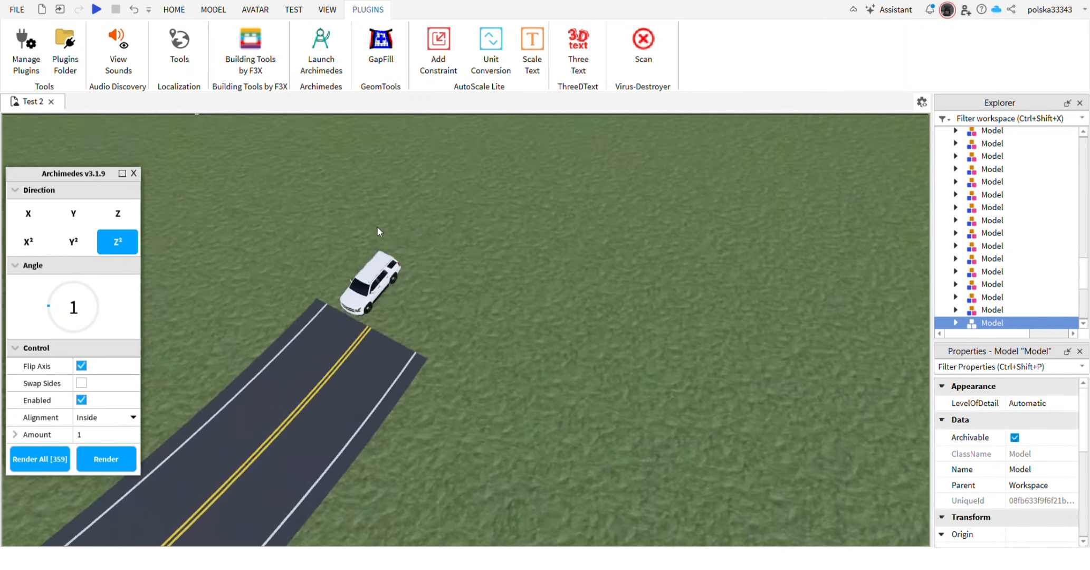
drag(399, 319, 244, 185)
From the curve's starting segment, turn on Swap Sides, set the angle to 0, and render a straight extension of the road
right_drag(509, 361, 501, 334)
click(424, 346)
click(81, 383)
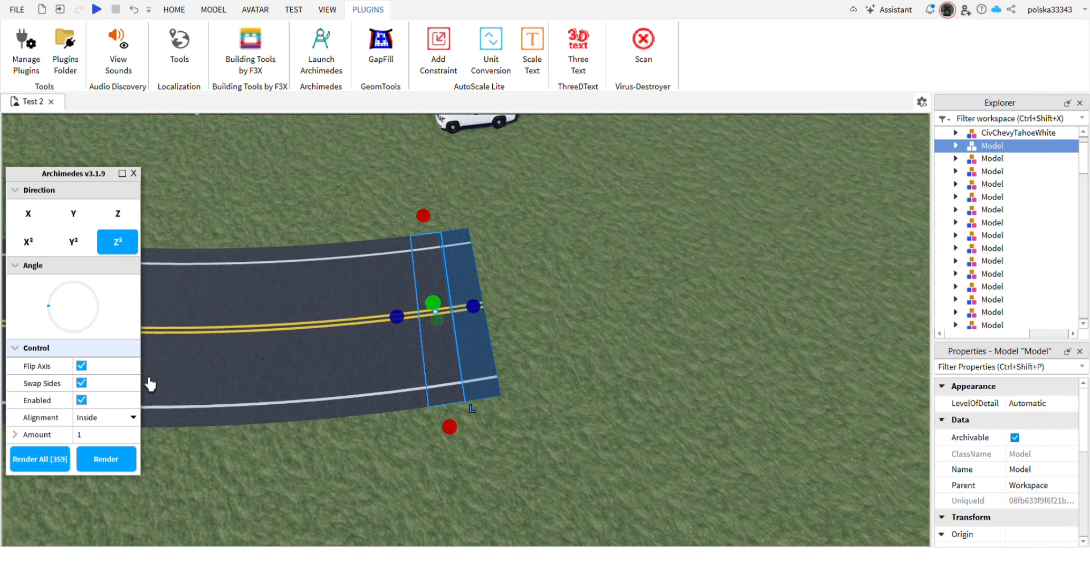
click(132, 468)
click(132, 468)
click(132, 468)
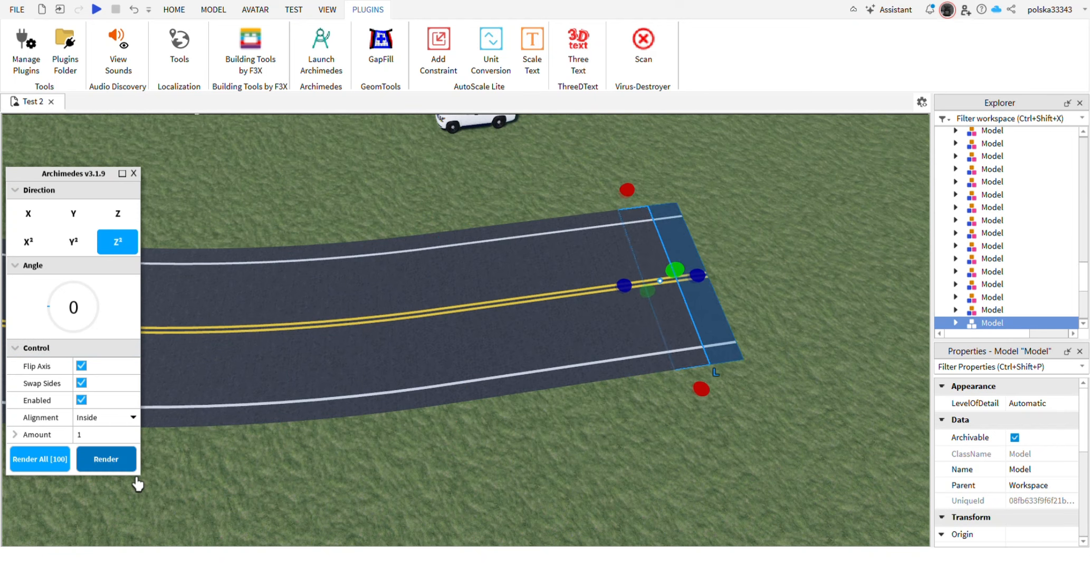
click(132, 468)
click(132, 468)
click(132, 468)
scroll(414, 358, down, 5)
scroll(415, 358, down, 4)
right_drag(415, 359, 403, 371)
click(364, 391)
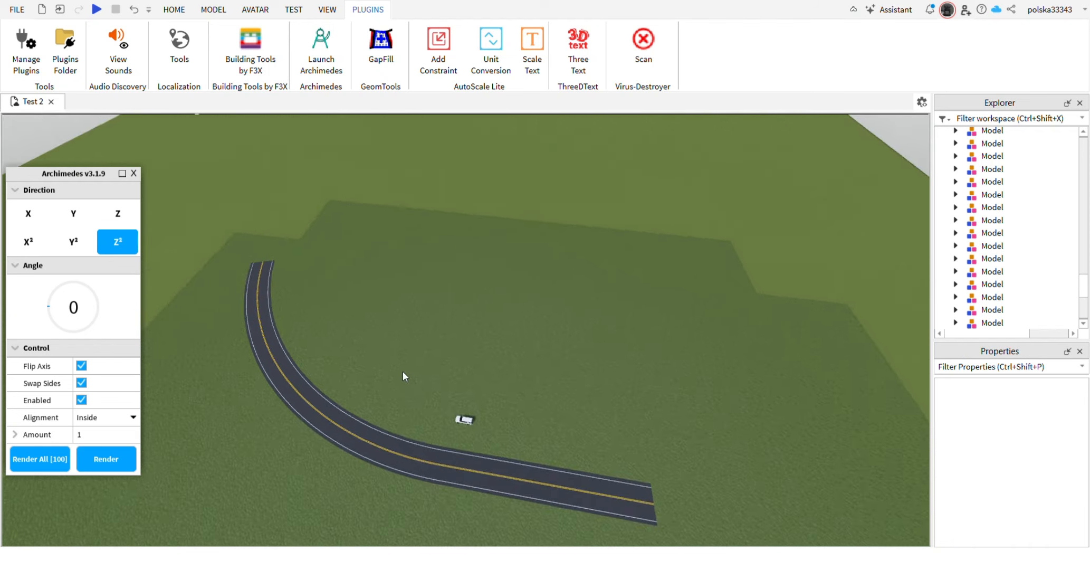
Select the last segment at the curve's far end, turn off Swap Sides, and render a straight extension at angle 0
key(w)
right_drag(342, 279, 344, 282)
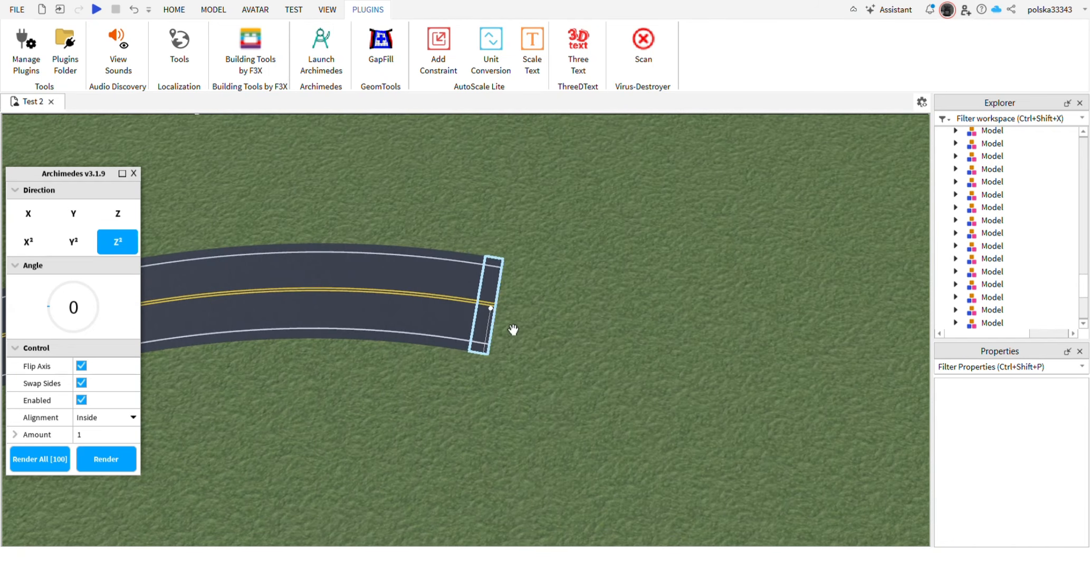
click(493, 310)
click(81, 382)
right_drag(426, 407, 426, 407)
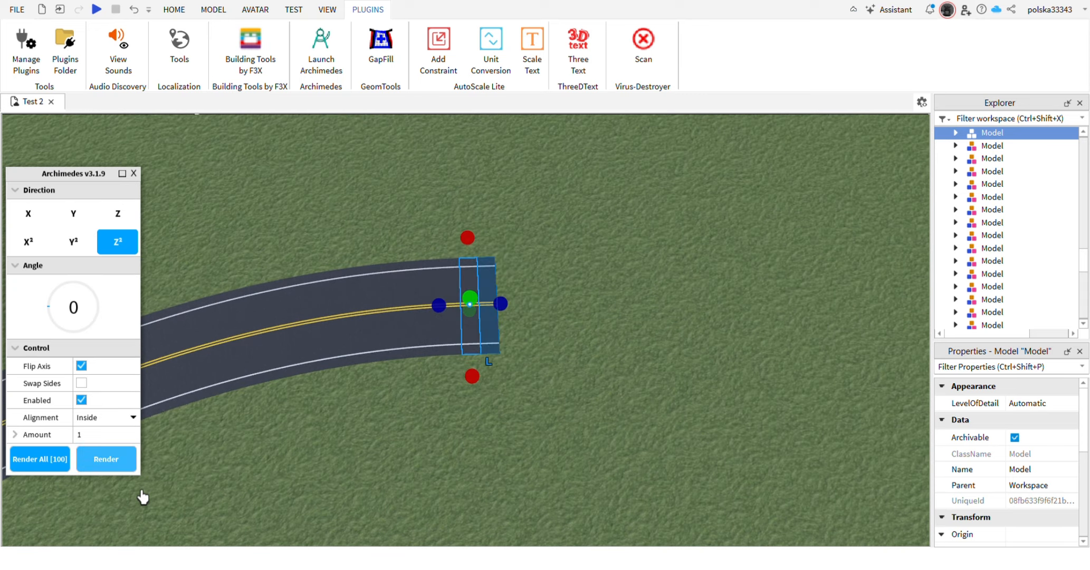
click(108, 461)
click(108, 461)
click(108, 460)
click(108, 460)
click(108, 460)
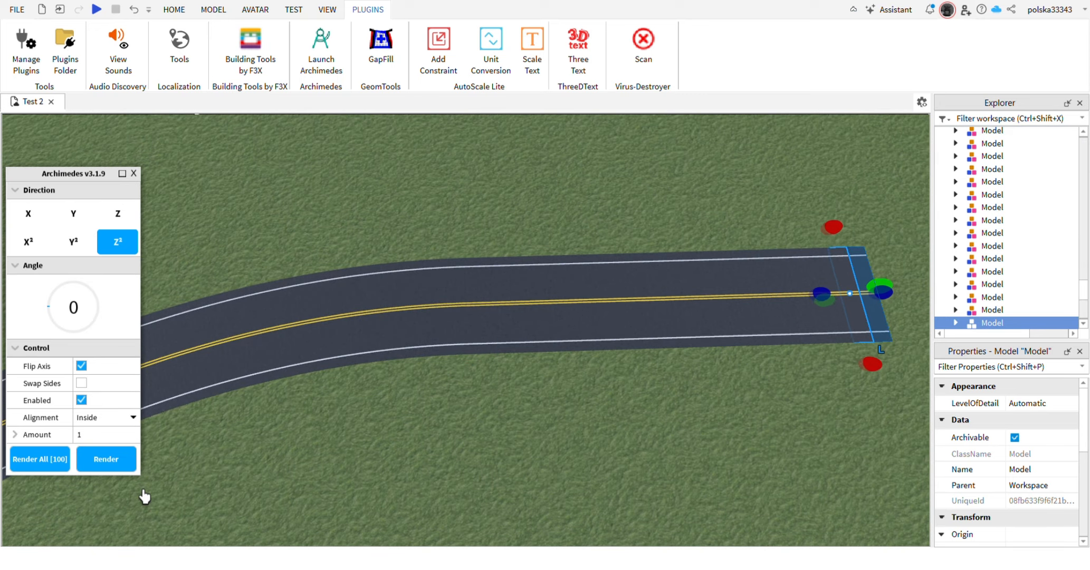
Deselect the road, close the Archimedes plugin, and inspect the finished curve with its straight ends
click(374, 460)
click(134, 173)
right_drag(377, 264, 376, 264)
scroll(377, 264, up, 4)
scroll(494, 326, down, 4)
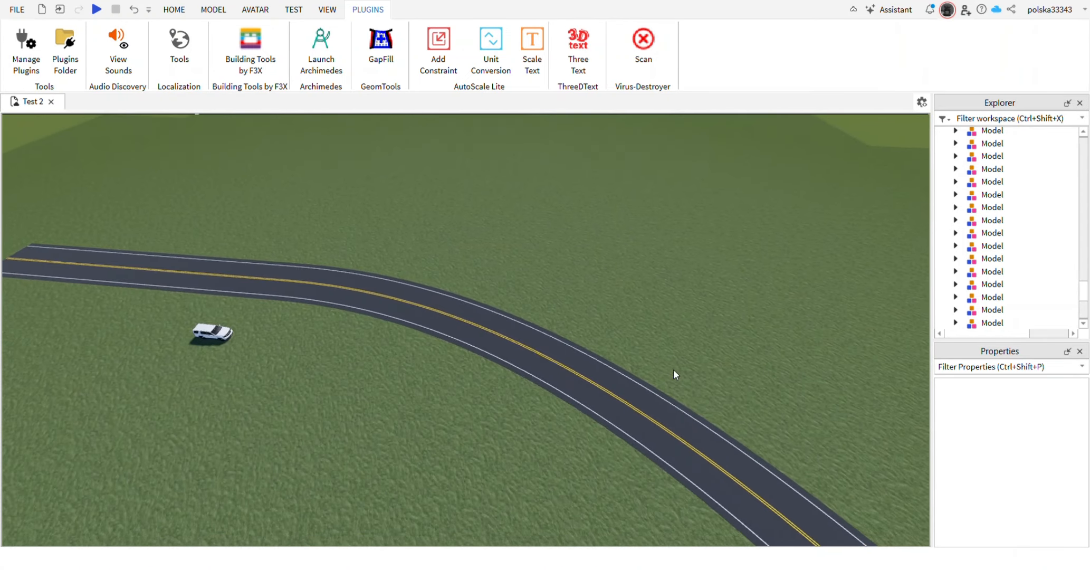
scroll(969, 233, up, 3)
scroll(971, 238, up, 1)
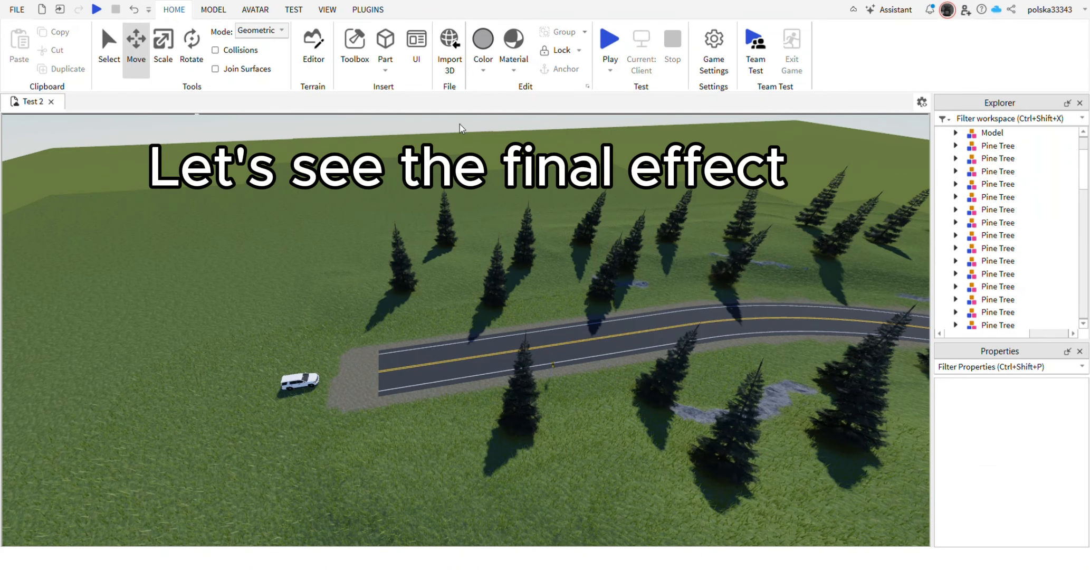
Start a playtest, collapse the ribbon for a larger view, and get into the white vehicle
click(607, 42)
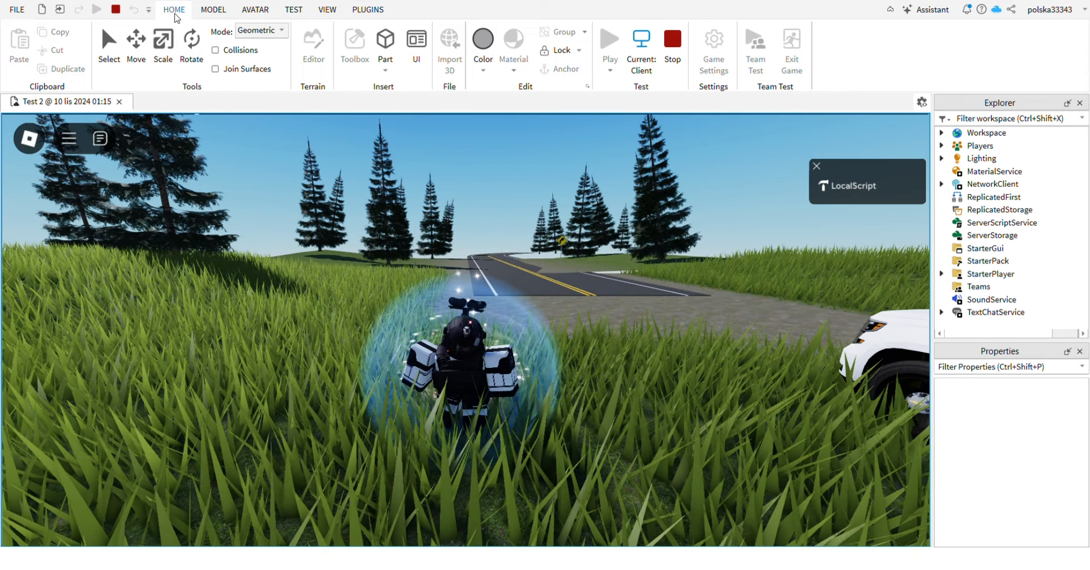
double_click(175, 15)
right_drag(414, 229, 413, 228)
key(w)
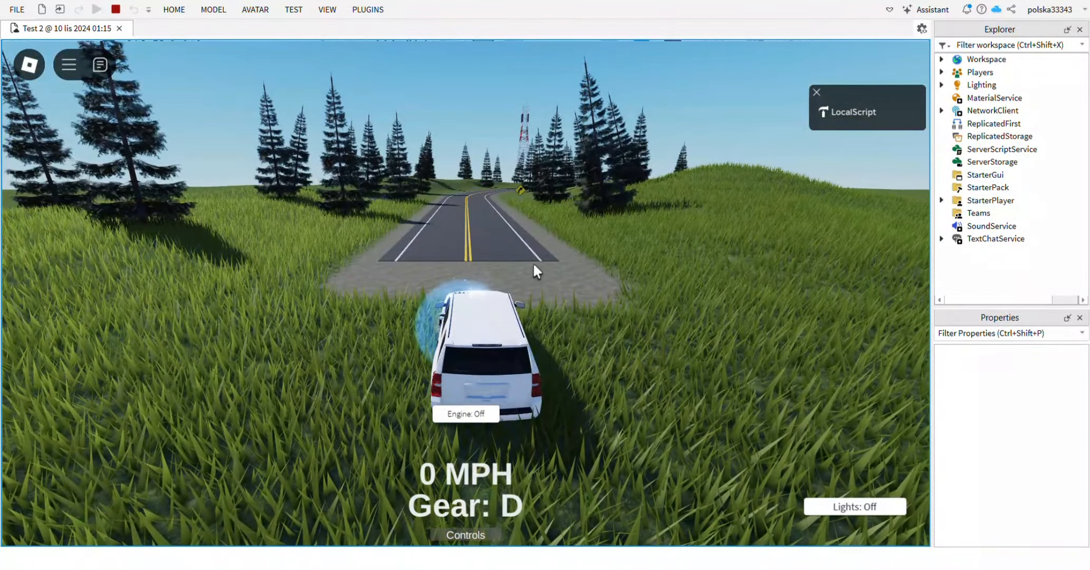
Drive the vehicle onto the road and follow its curve through to the far straight section
key(w)
key(d)
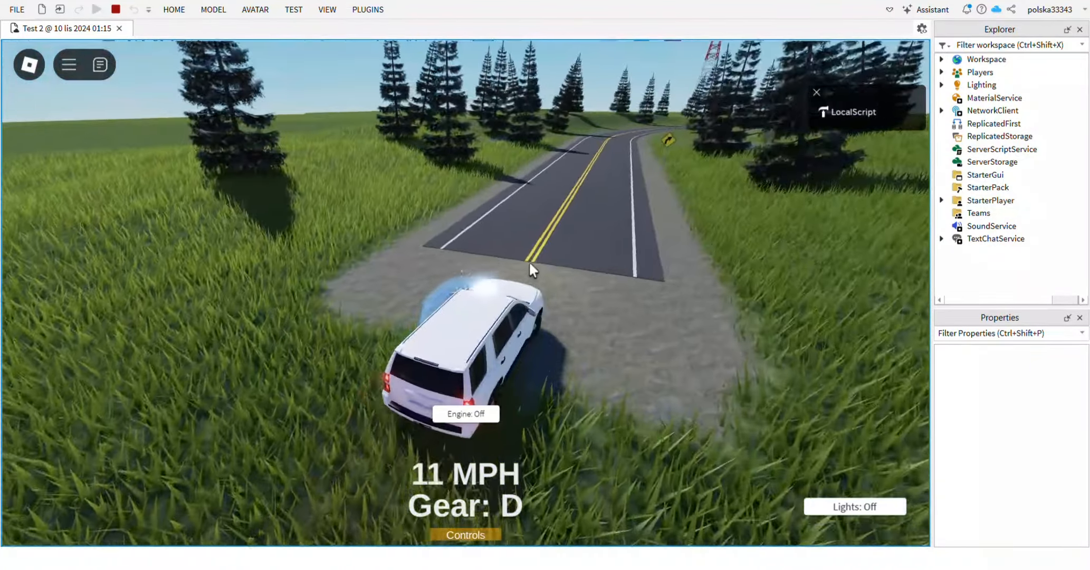
key(w)
key(d)
key(a)
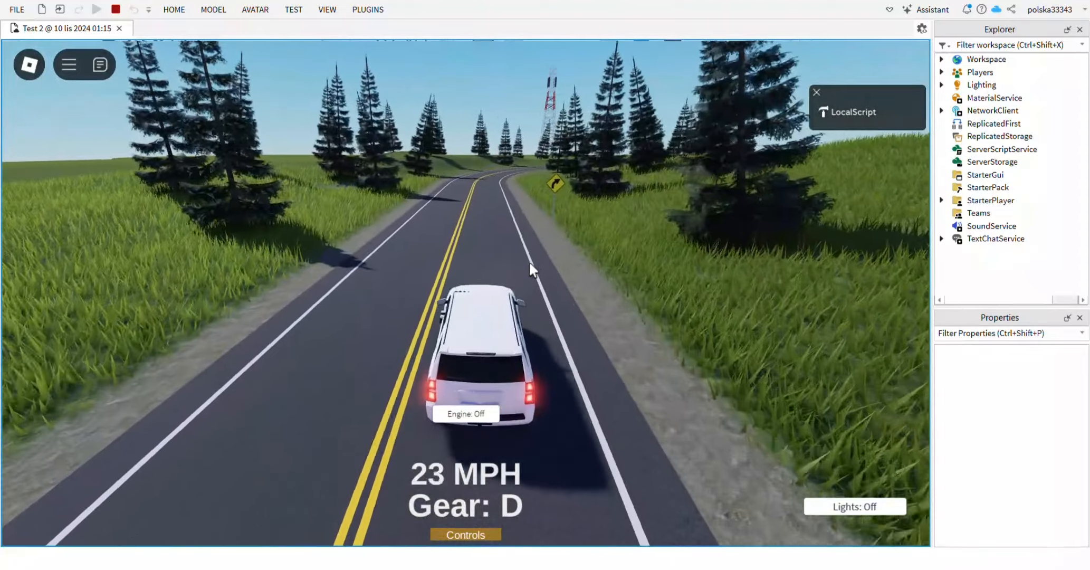
key(w)
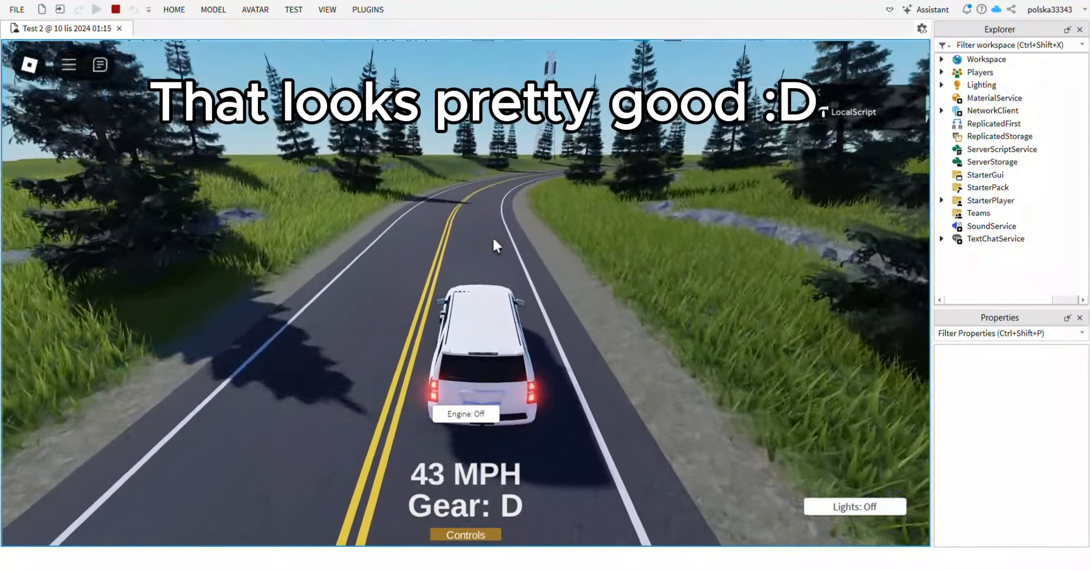
key(w)
key(d)
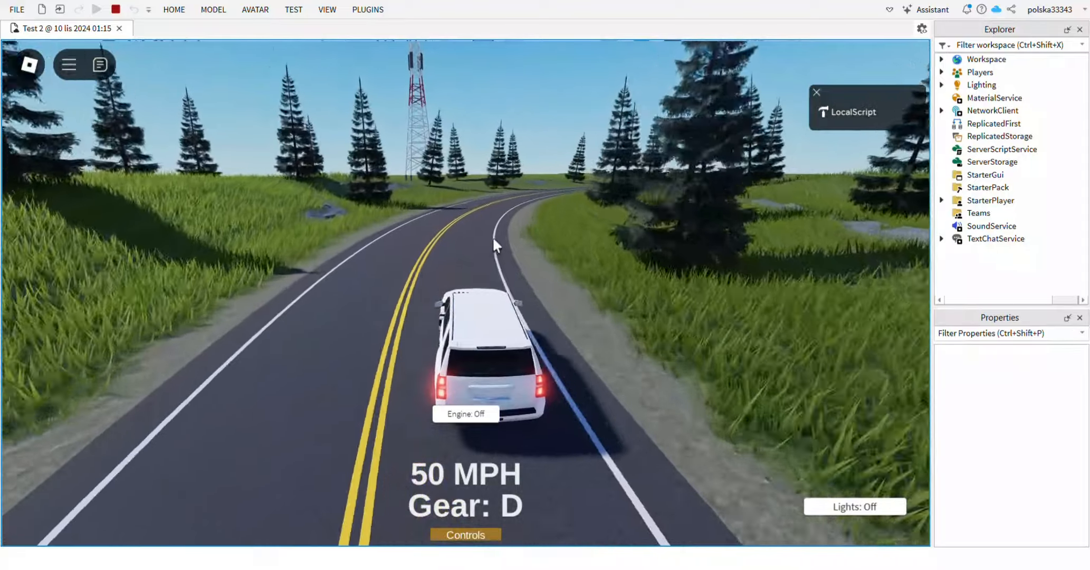
key(w)
key(d)
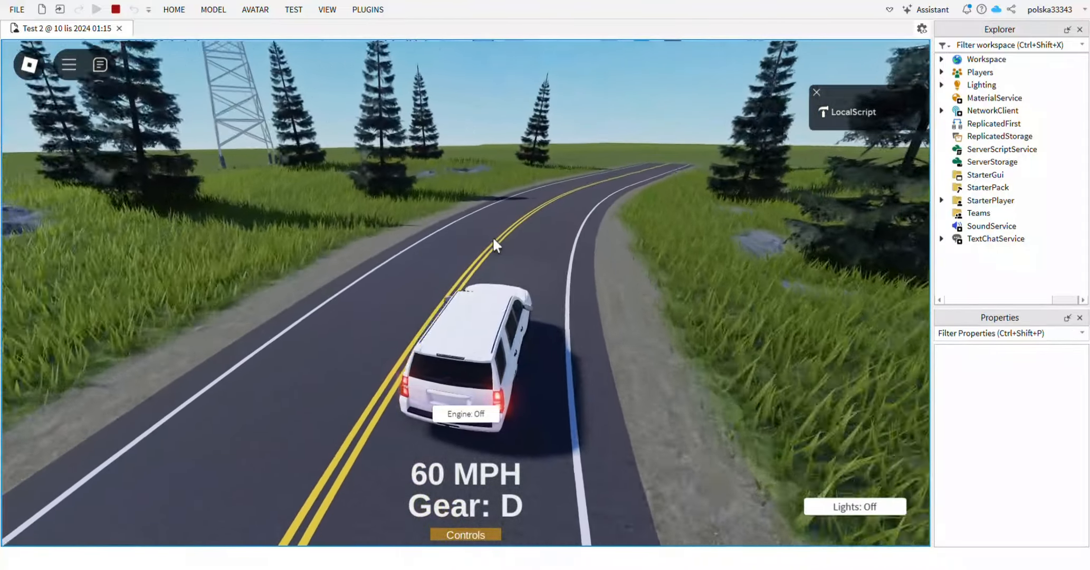
key(d)
key(w)
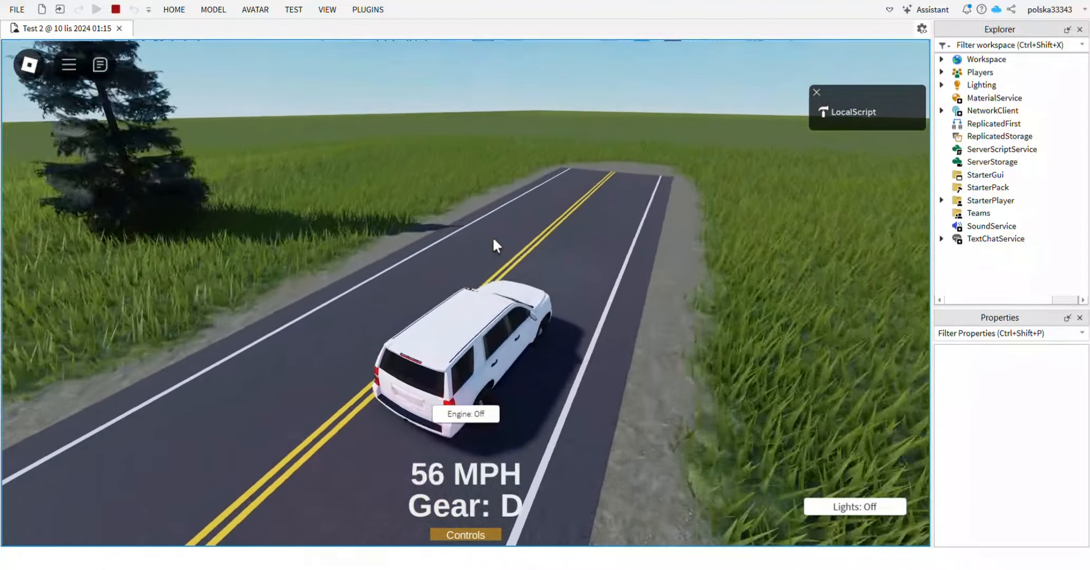
Turn the vehicle around at the road's far end and drive back through the curve
key(s)
right_drag(493, 238, 494, 238)
key(a)
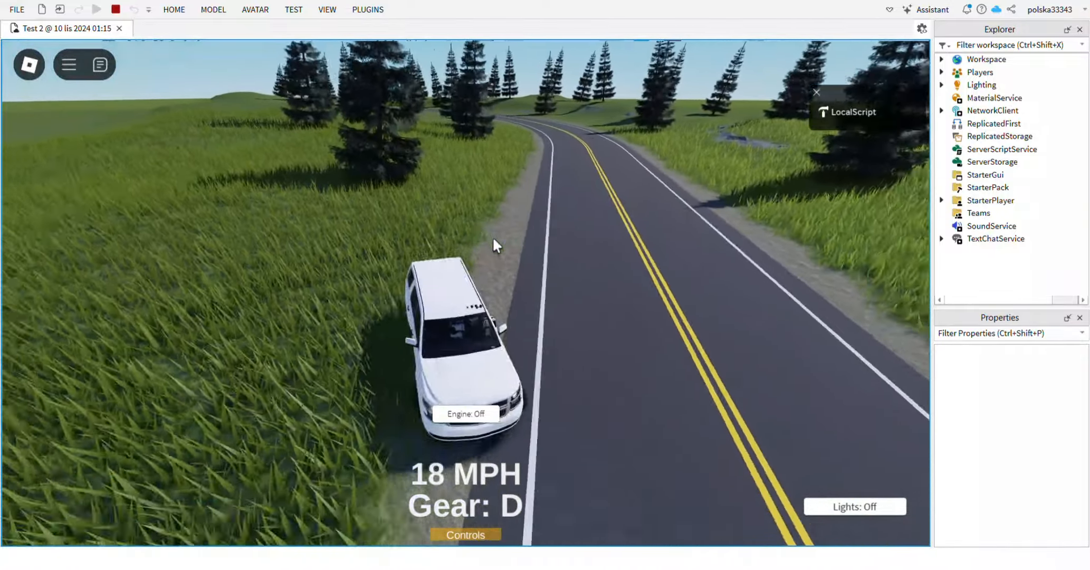
key(w)
key(a)
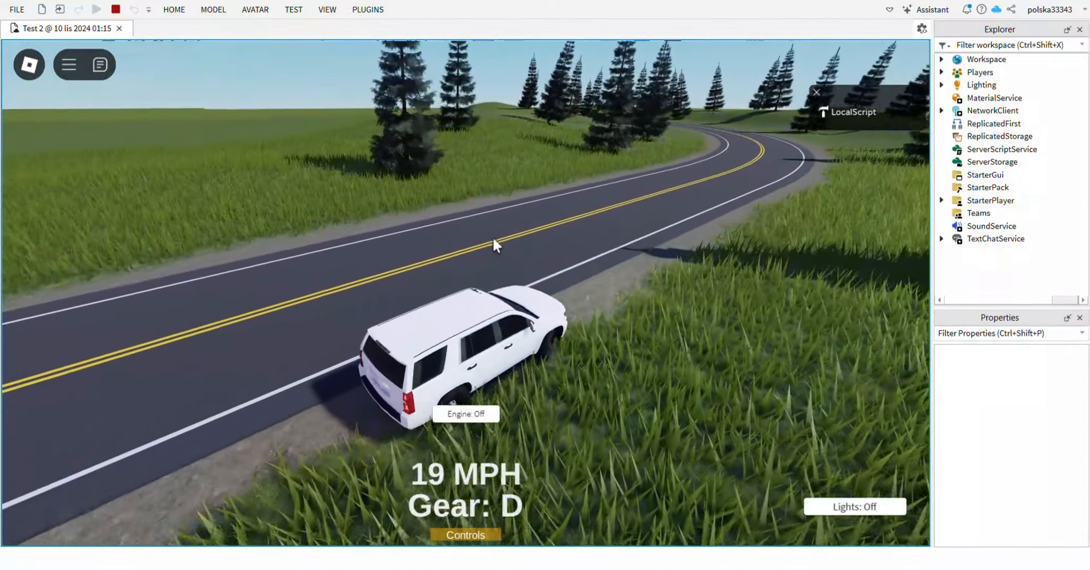
key(w)
key(a)
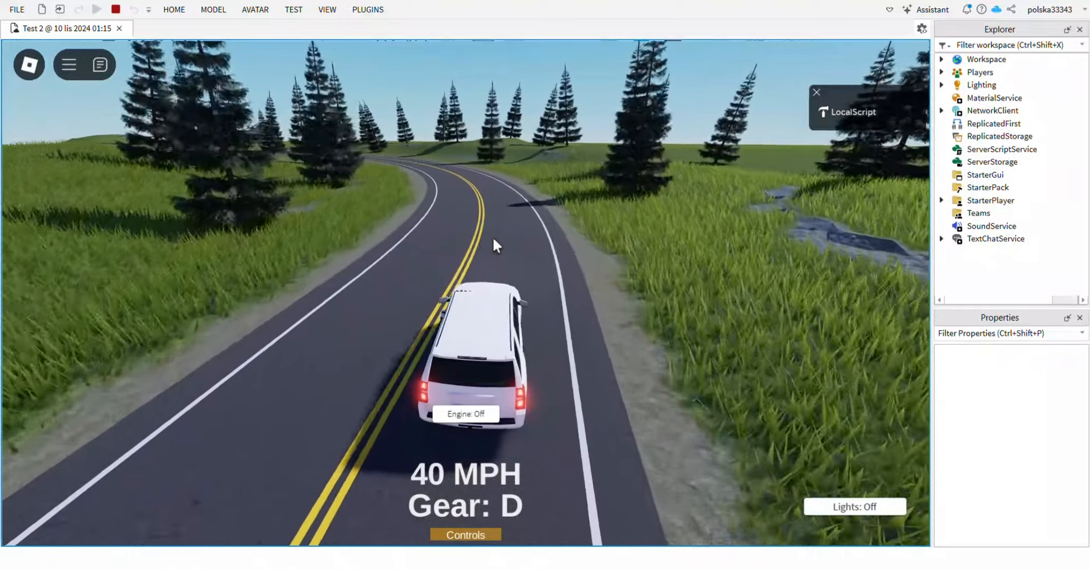
key(a)
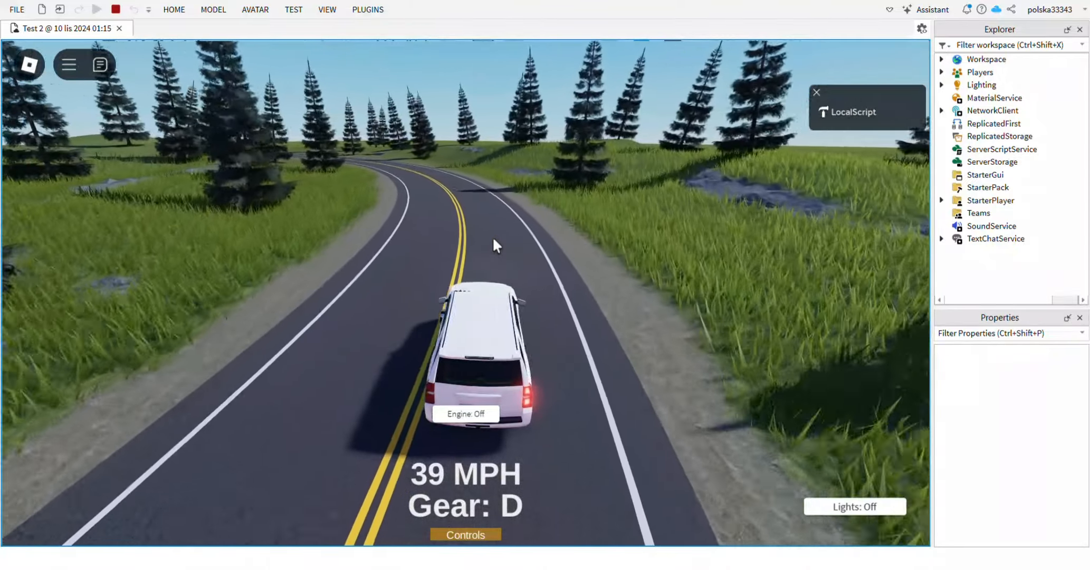
key(w)
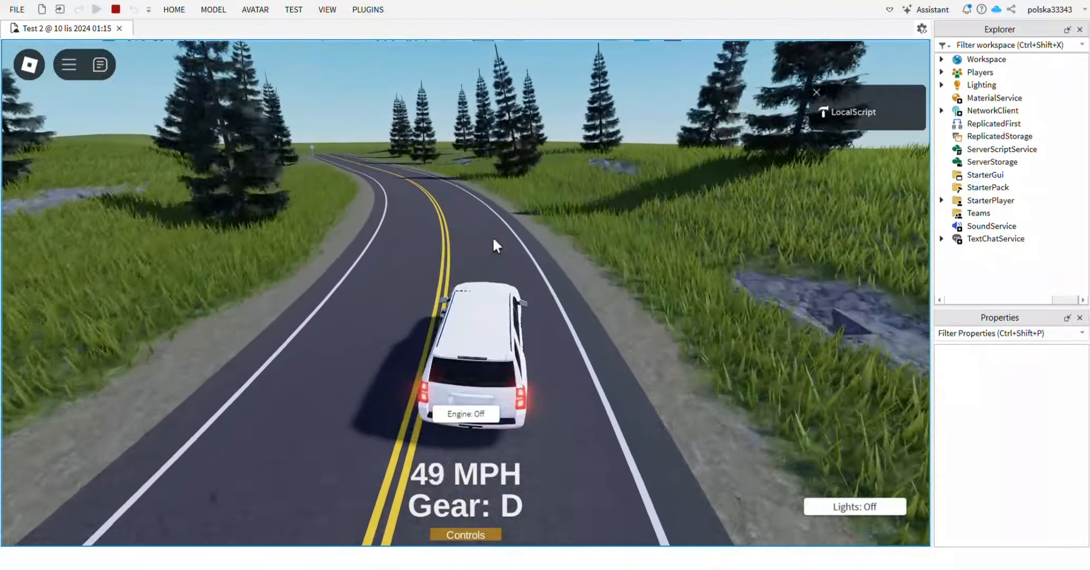
Brake the vehicle to a stop on the road, park it, and get out
key(s)
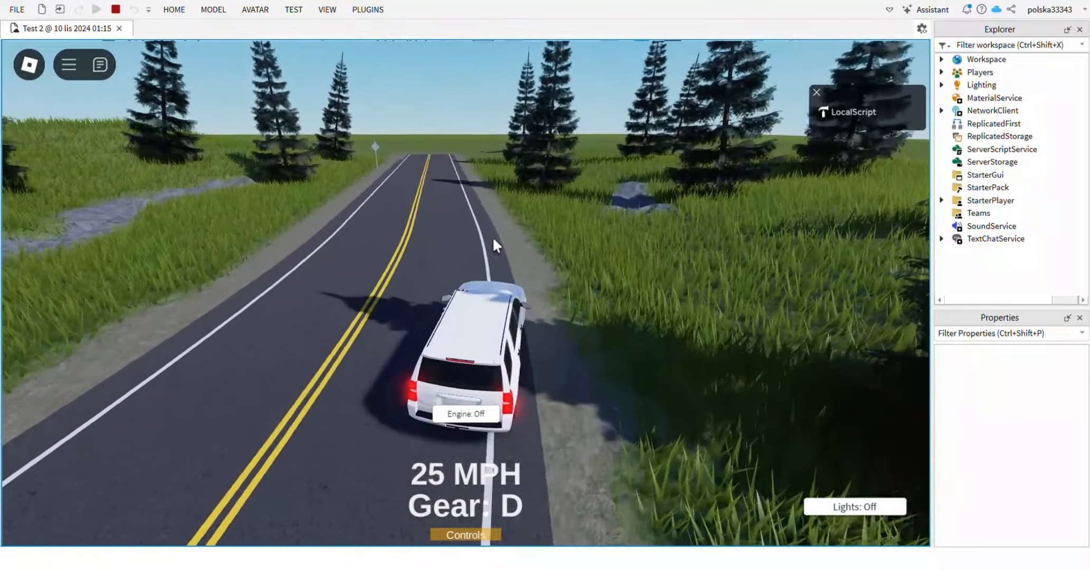
key(s)
right_drag(493, 239, 494, 240)
key(p)
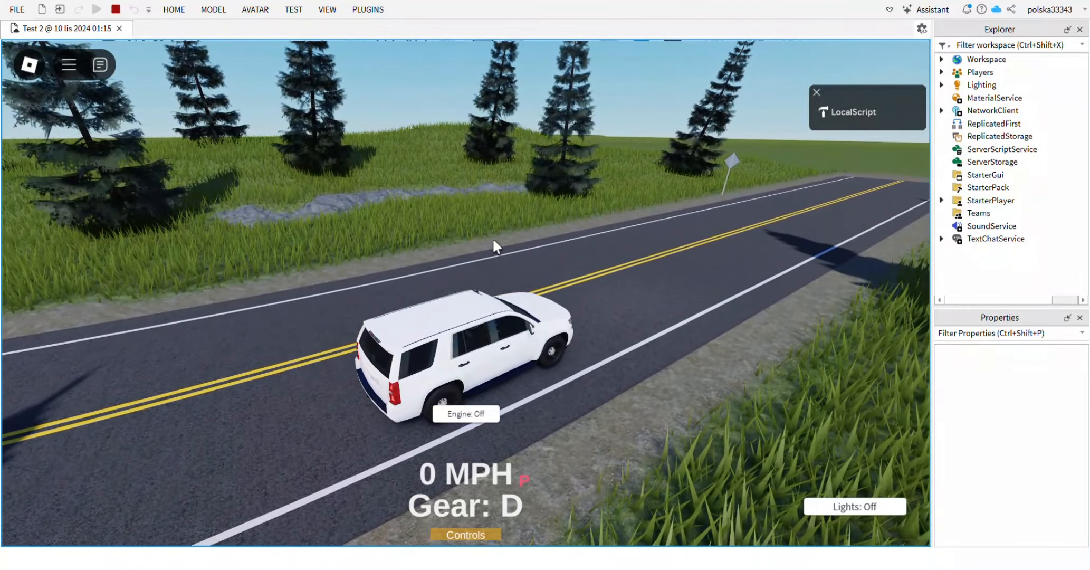
key(space)
right_drag(490, 237, 489, 237)
key(s)
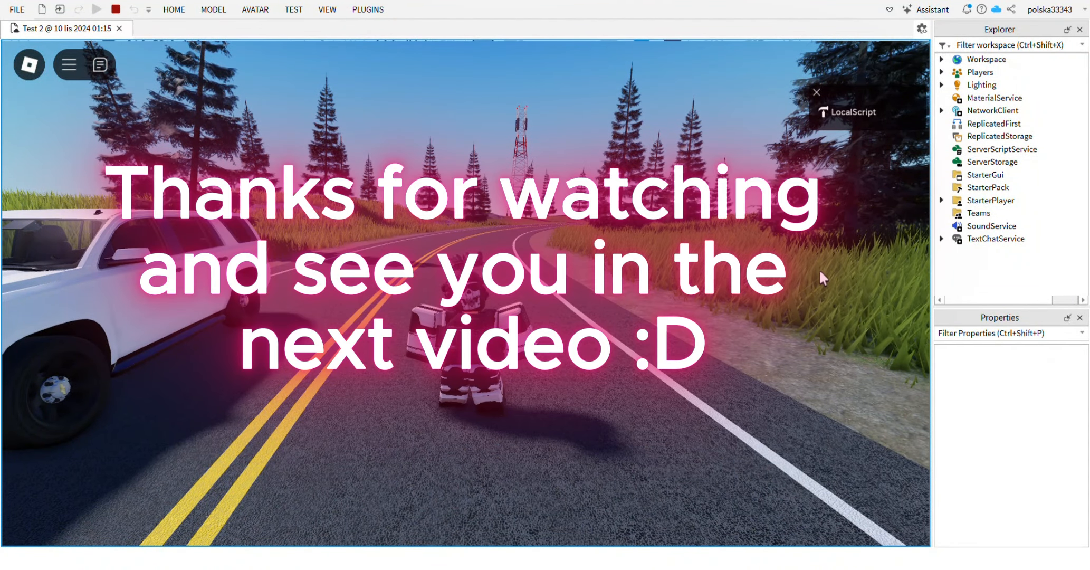
key(space)
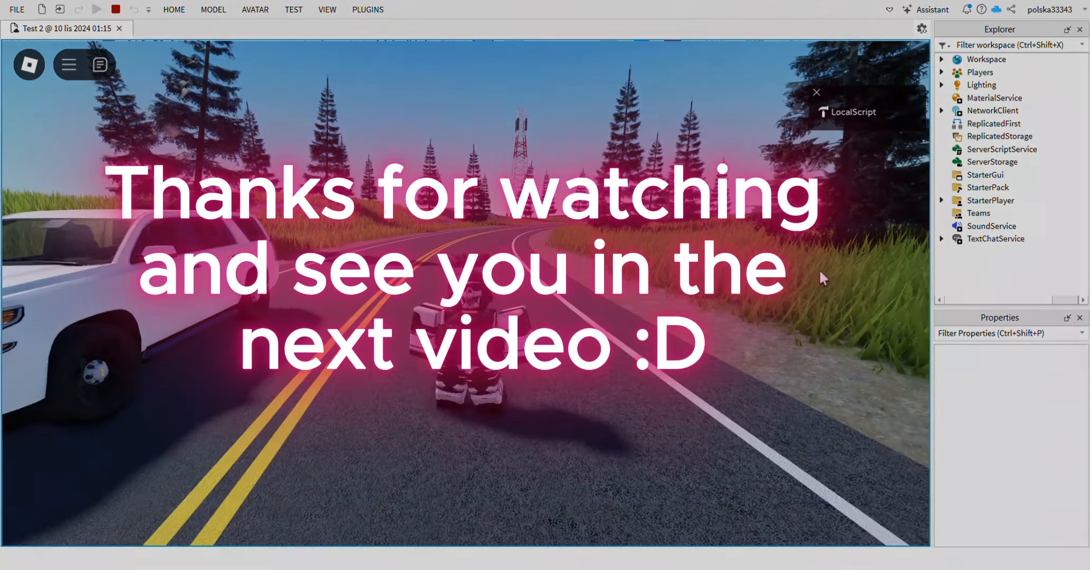
key(s)
key(space)
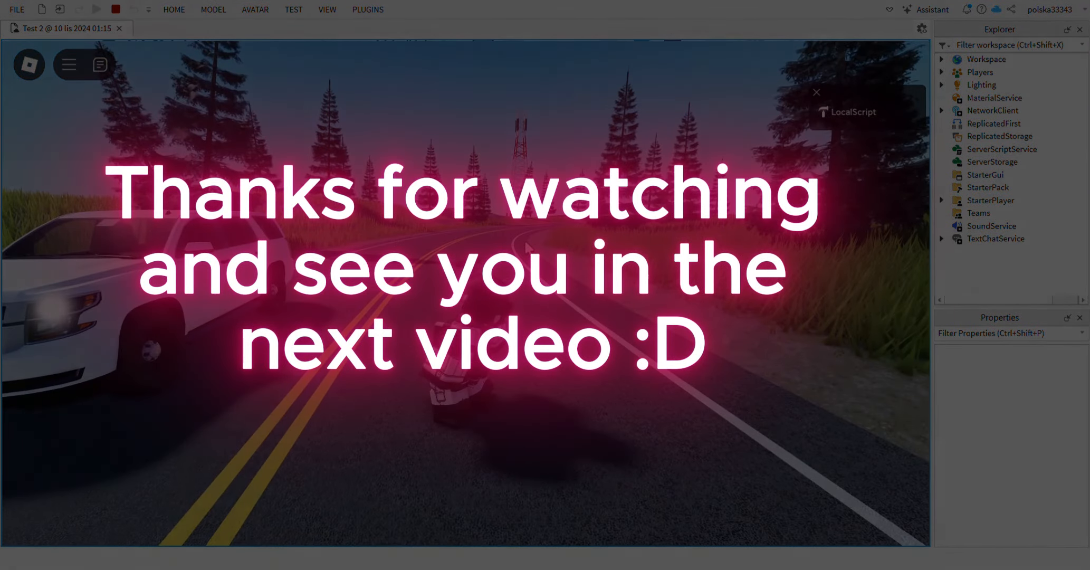